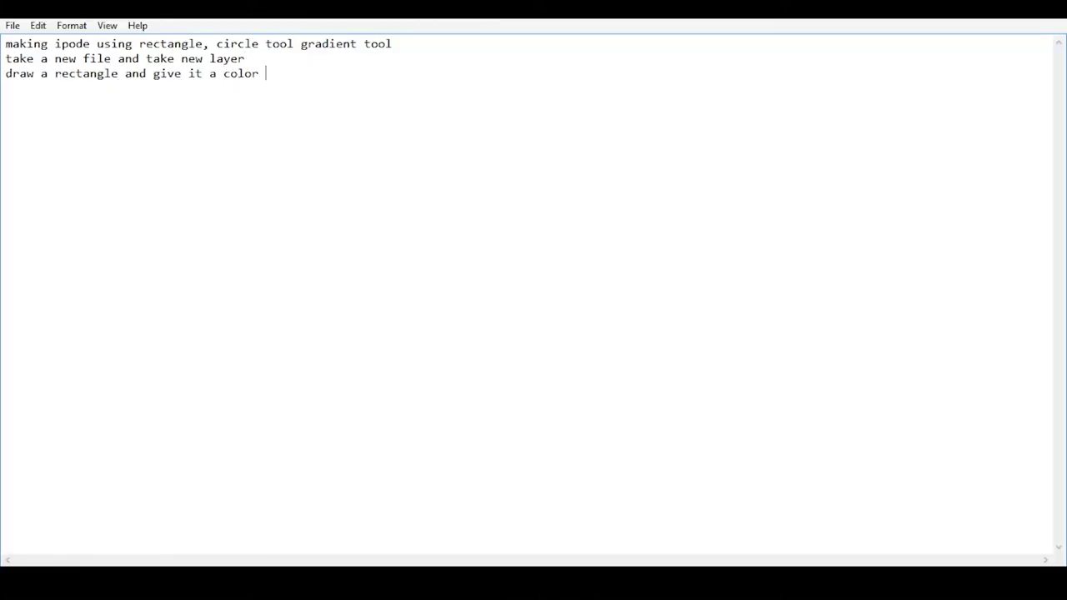
# Draw a tall rectangular selection near the canvas centre
pyautogui.rightClick(14, 100)
pyautogui.click(50, 95)
pyautogui.moveTo(355, 188); pyautogui.dragTo(504, 445)
# Set up a gradient running from bright red to dark grey
pyautogui.rightClick(14, 306)
pyautogui.click(95, 303)
pyautogui.click(71, 35)
pyautogui.doubleClick(703, 351)
pyautogui.click(525, 142)
pyautogui.click(691, 122)
pyautogui.doubleClick(1001, 351)
pyautogui.click(310, 255)
pyautogui.click(306, 280)
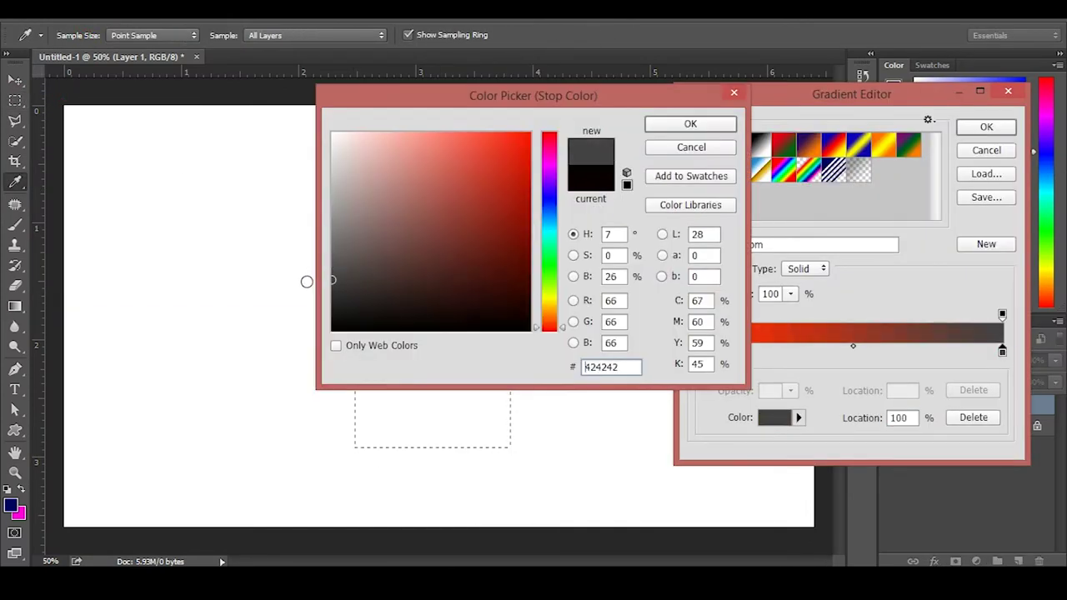
pyautogui.click(691, 122)
pyautogui.click(986, 127)
# Change the gradient type and try filling the selection, undoing the attempts
pyautogui.click(205, 35)
pyautogui.moveTo(351, 313); pyautogui.dragTo(505, 313)
pyautogui.hotkey('ctrl', 'z')
pyautogui.moveTo(392, 314); pyautogui.dragTo(479, 314)
pyautogui.hotkey('ctrl', 'z')
# Edit the gradient to dark grey at both ends with a red middle stop
pyautogui.click(112, 35)
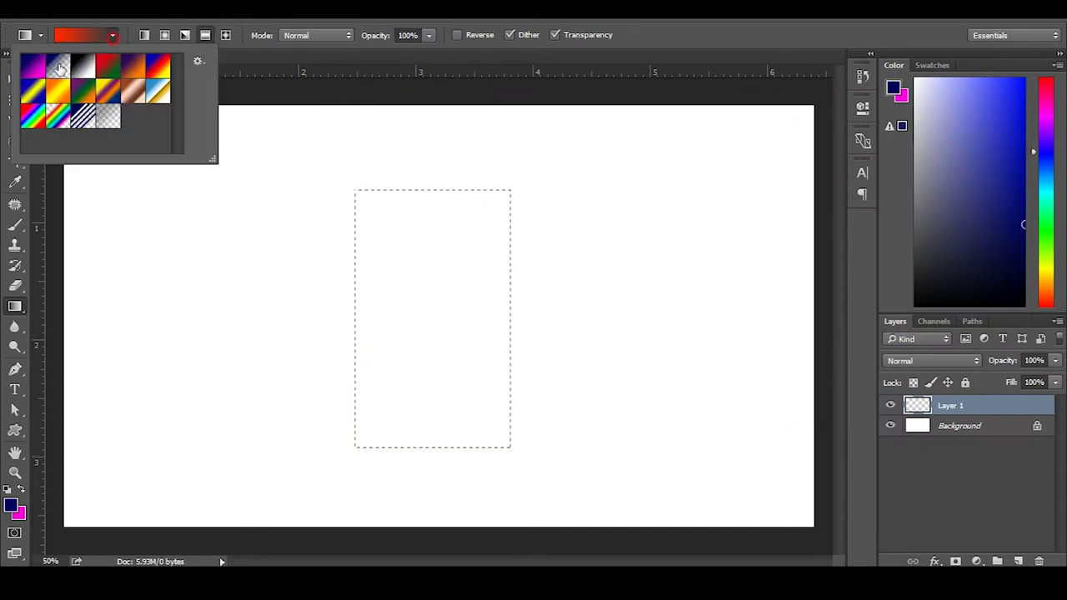
pyautogui.click(83, 35)
pyautogui.click(842, 350)
pyautogui.click(1002, 350)
pyautogui.moveTo(1001, 351); pyautogui.dragTo(705, 351)
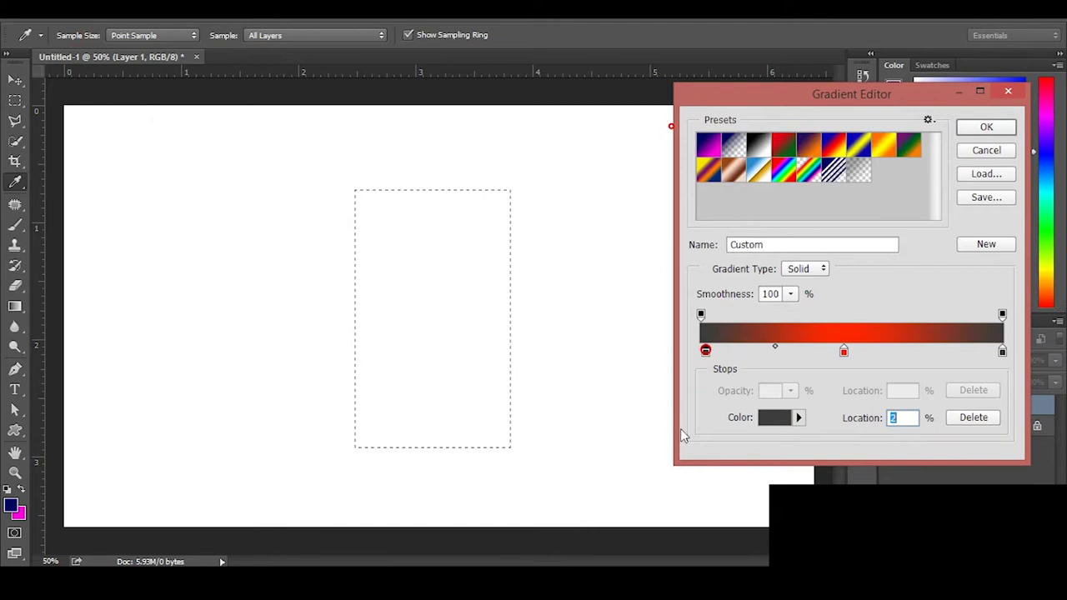
pyautogui.click(843, 350)
pyautogui.press('Return')
# Sweep the dark-red-dark gradient across the rectangle, redrawing it for softer edges
pyautogui.moveTo(350, 309); pyautogui.dragTo(548, 316)
pyautogui.hotkey('ctrl', 'z')
pyautogui.moveTo(340, 305); pyautogui.dragTo(524, 305)
pyautogui.moveTo(320, 310); pyautogui.dragTo(553, 304)
pyautogui.press('m')
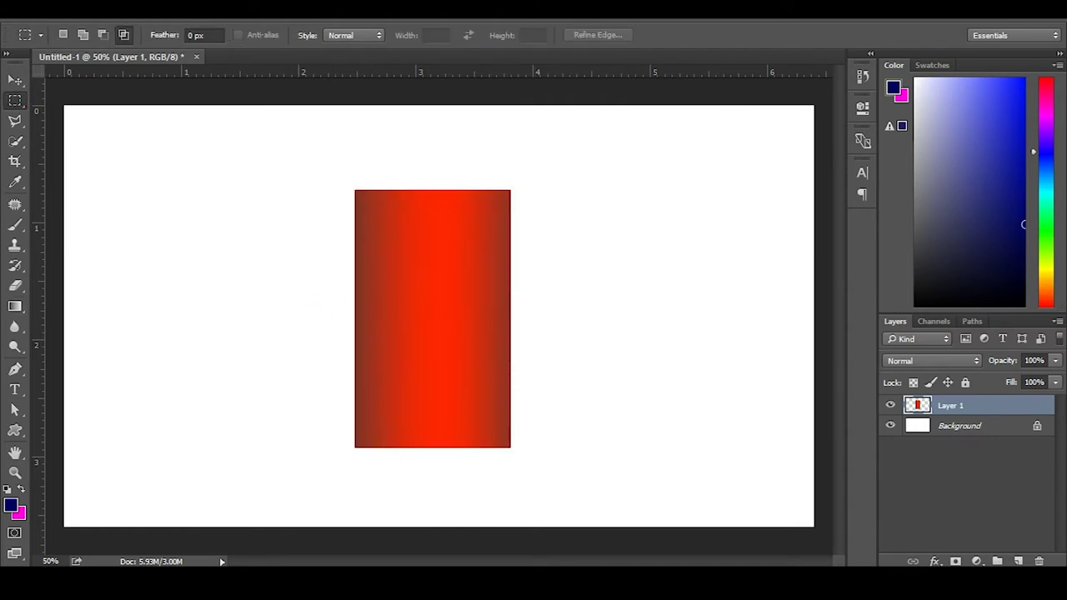
pyautogui.hotkey('alt', 'Tab')
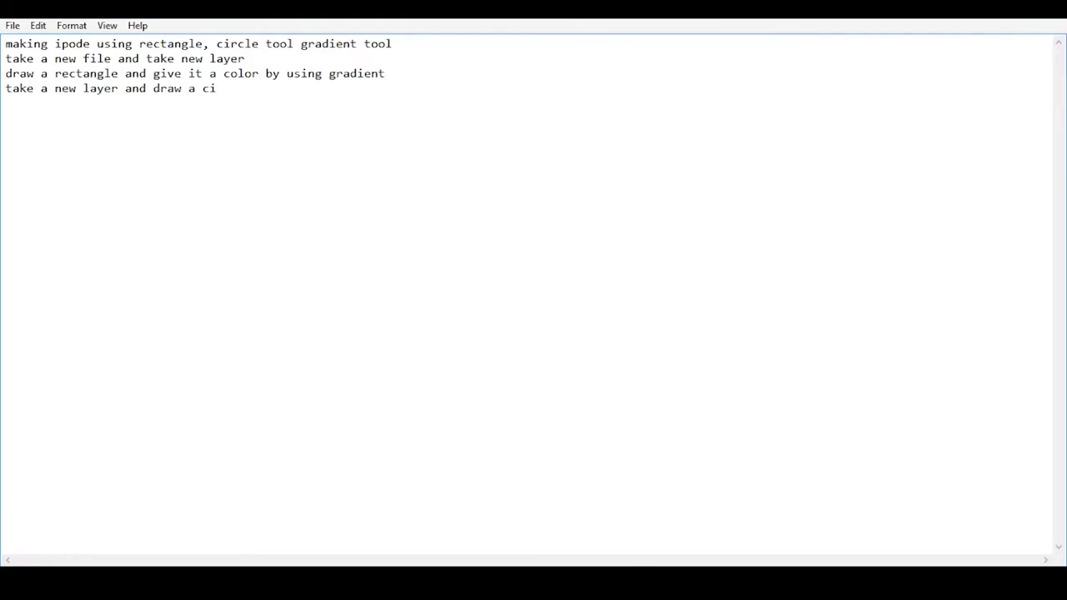
# Fill a box near the top of the red body with white on a new layer
pyautogui.hotkey('alt', 'Tab')
pyautogui.hotkey('ctrl', 'shift', 'alt', 'n')
pyautogui.moveTo(373, 210); pyautogui.dragTo(490, 294)
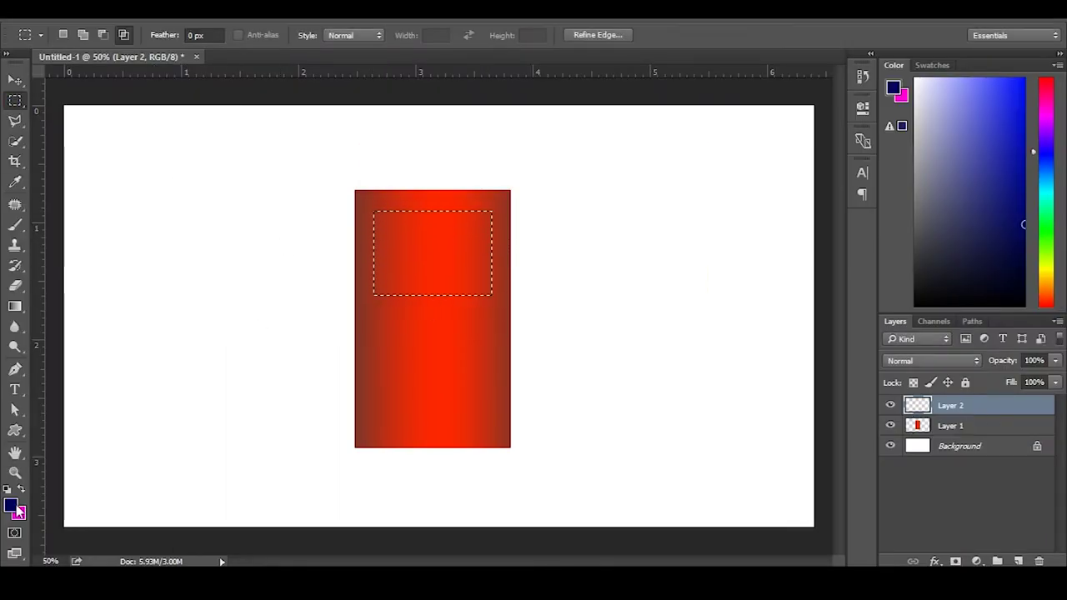
pyautogui.hotkey('alt', 'BackSpace')
pyautogui.hotkey('ctrl', 'd')
# Add 'by using rectangle draw a' to the tutorial notes
pyautogui.hotkey('alt', 'Tab')
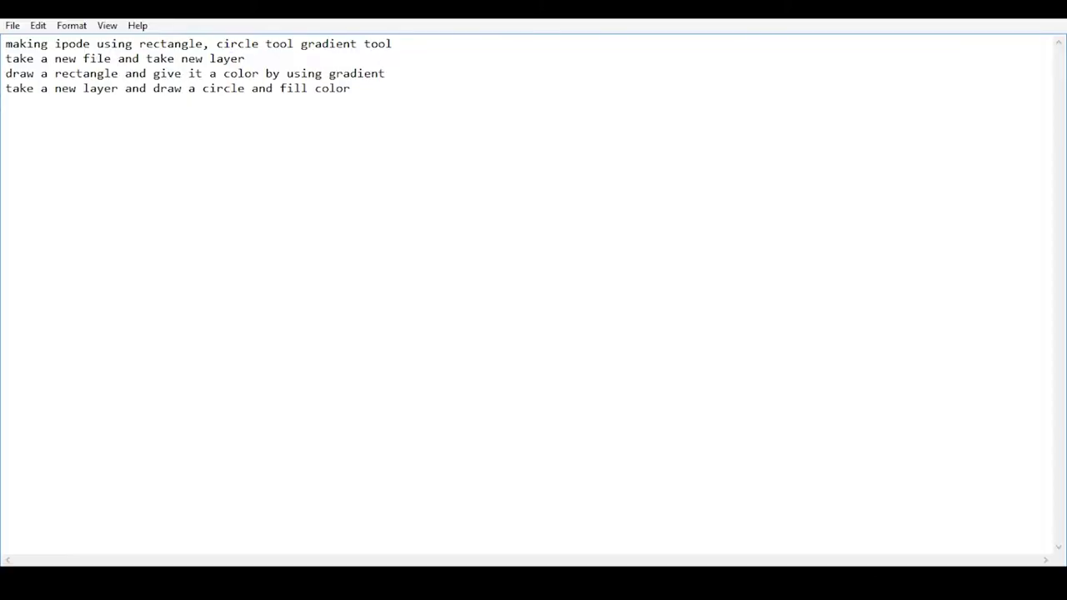
pyautogui.write('by using rectangle draw a')
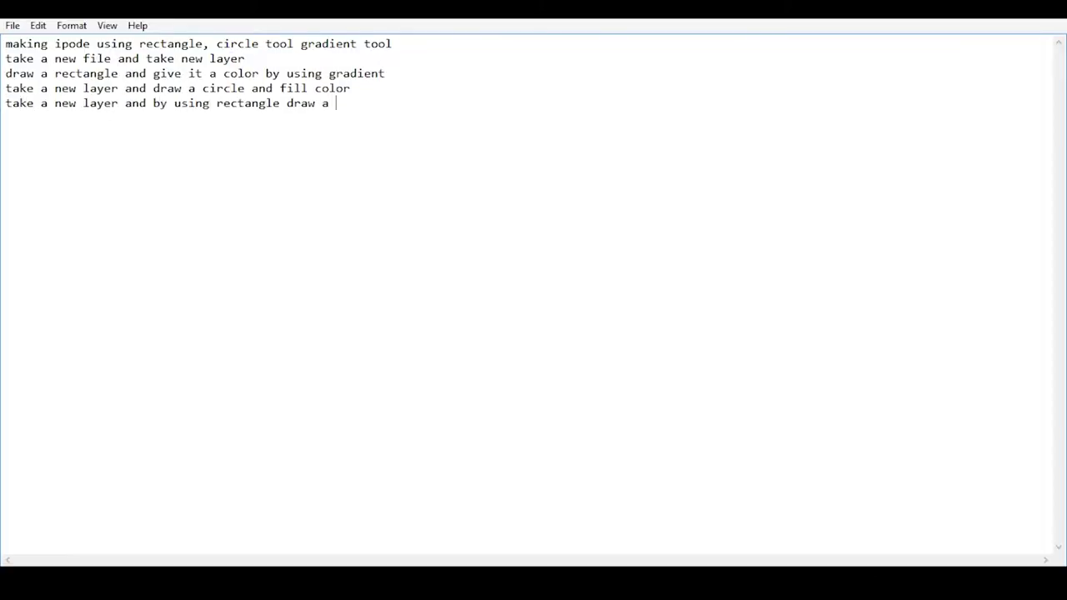
pyautogui.hotkey('alt', 'Tab')
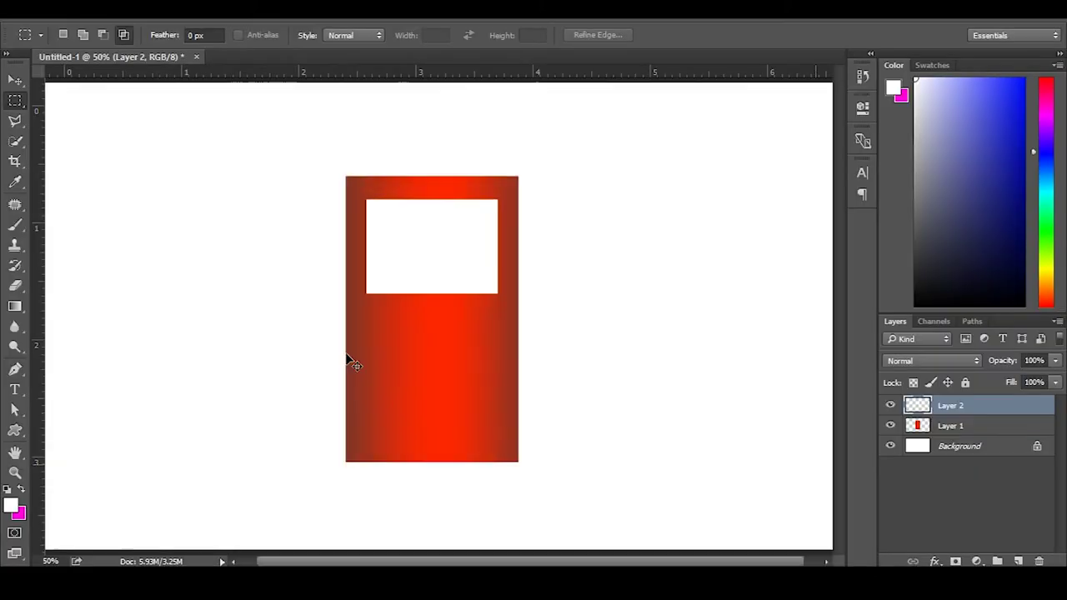
# On new Layer 3, select a thin strip along the white screen's top edge
pyautogui.hotkey('ctrl', '+')
pyautogui.hotkey('ctrl', 'shift', 'n')
pyautogui.press('Return')
pyautogui.moveTo(352, 175)
pyautogui.mouseDown()
pyautogui.moveTo(513, 194)
pyautogui.moveTo(429, 305)
pyautogui.mouseUp()
pyautogui.click(428, 305)
pyautogui.moveTo(352, 175)
pyautogui.mouseDown()
pyautogui.moveTo(432, 203)
pyautogui.moveTo(510, 193)
pyautogui.mouseUp()
# Fill the strip with yellow and deselect it
pyautogui.click(11, 506)
pyautogui.click(545, 306)
pyautogui.click(529, 134)
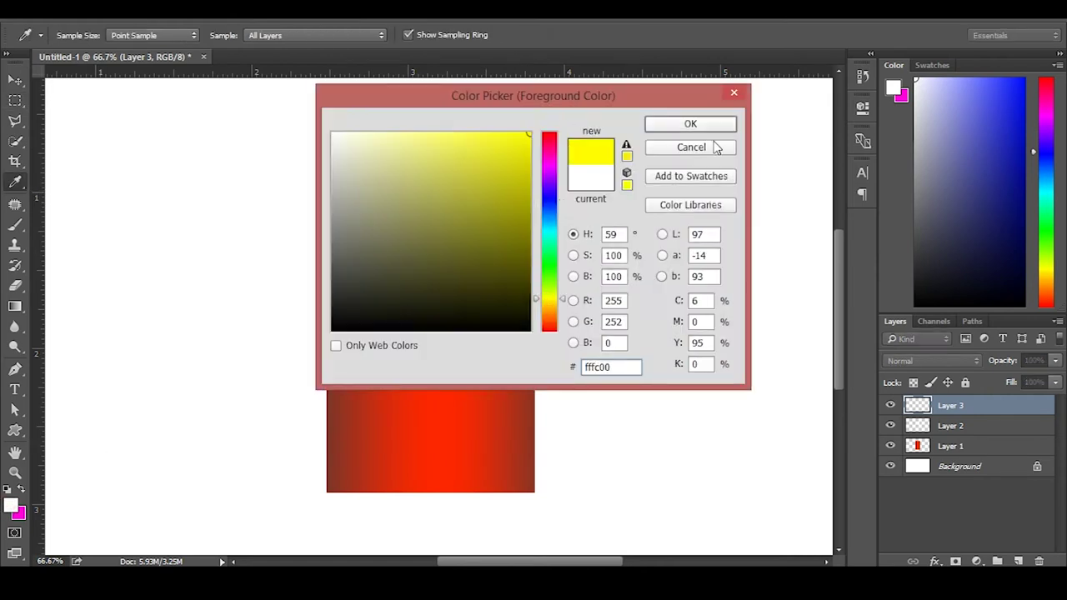
pyautogui.click(690, 123)
pyautogui.hotkey('alt', 'BackSpace')
pyautogui.click(15, 79)
pyautogui.hotkey('ctrl', 'd')
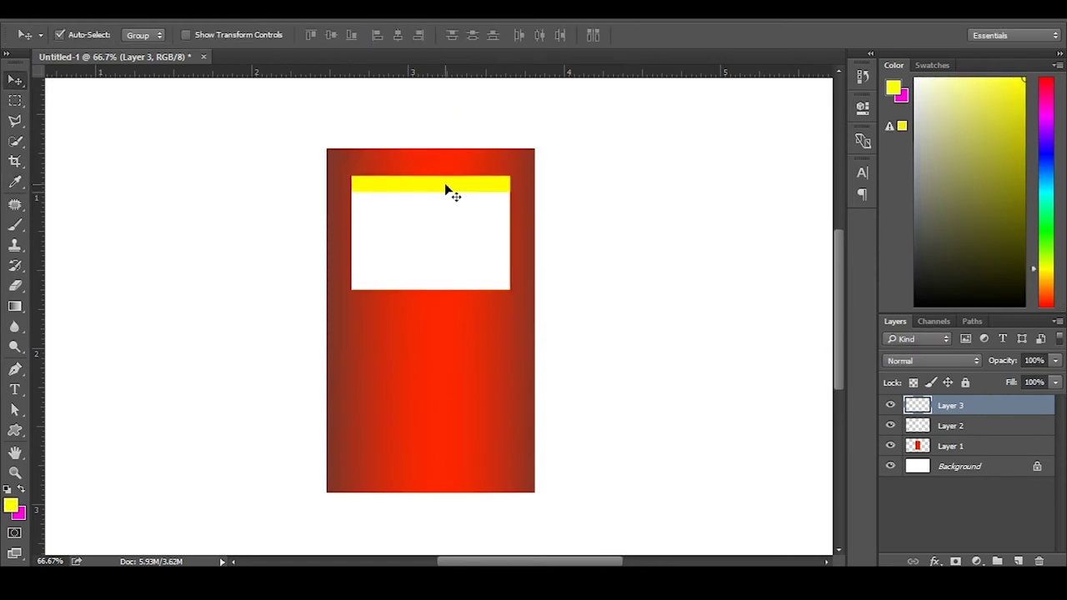
# Zoom in on the yellow strip and free-transform it into place
pyautogui.hotkey('ctrl', '0')
pyautogui.hotkey('ctrl', '+')
pyautogui.hotkey('ctrl', '+')
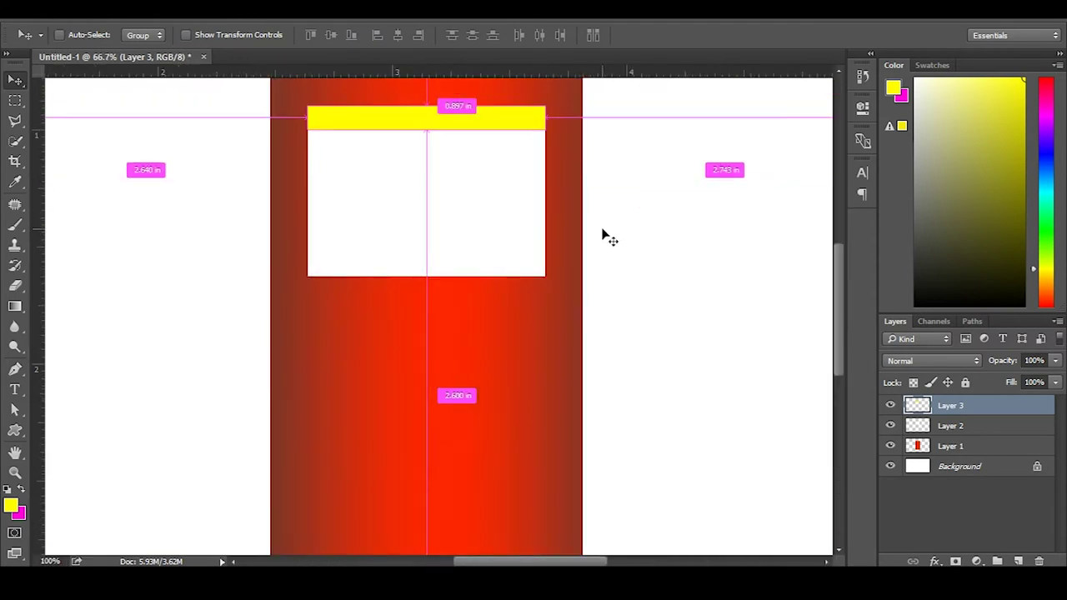
pyautogui.hotkey('ctrl', '+')
pyautogui.scroll(4, 567, 254)
pyautogui.hotkey('ctrl', 't')
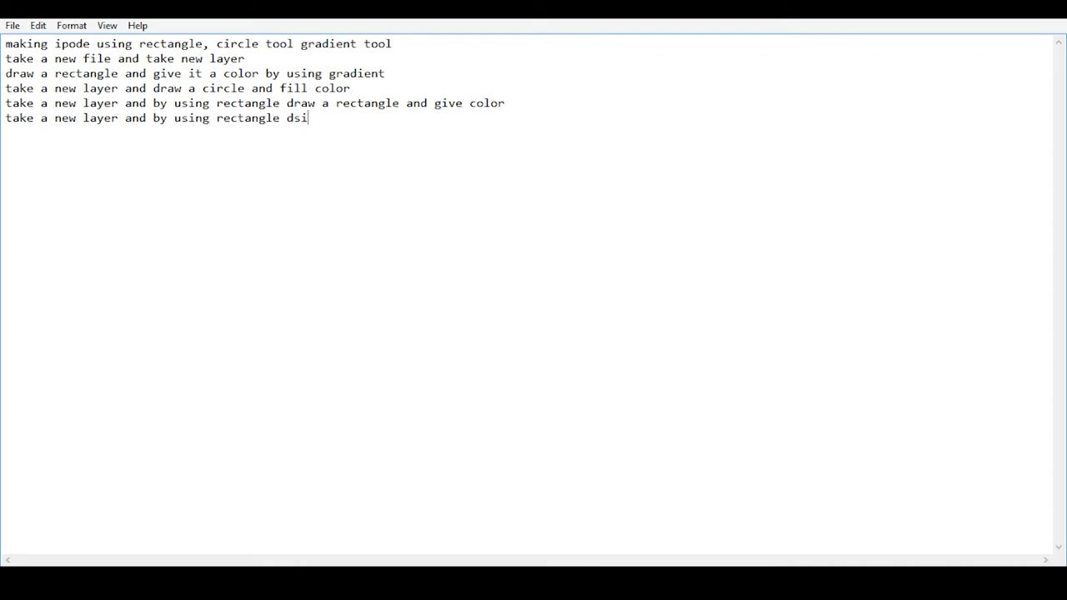
# On new Layer 4, select a small upright box right of the red body
pyautogui.press('m')
pyautogui.hotkey('ctrl', 'shift', 'n')
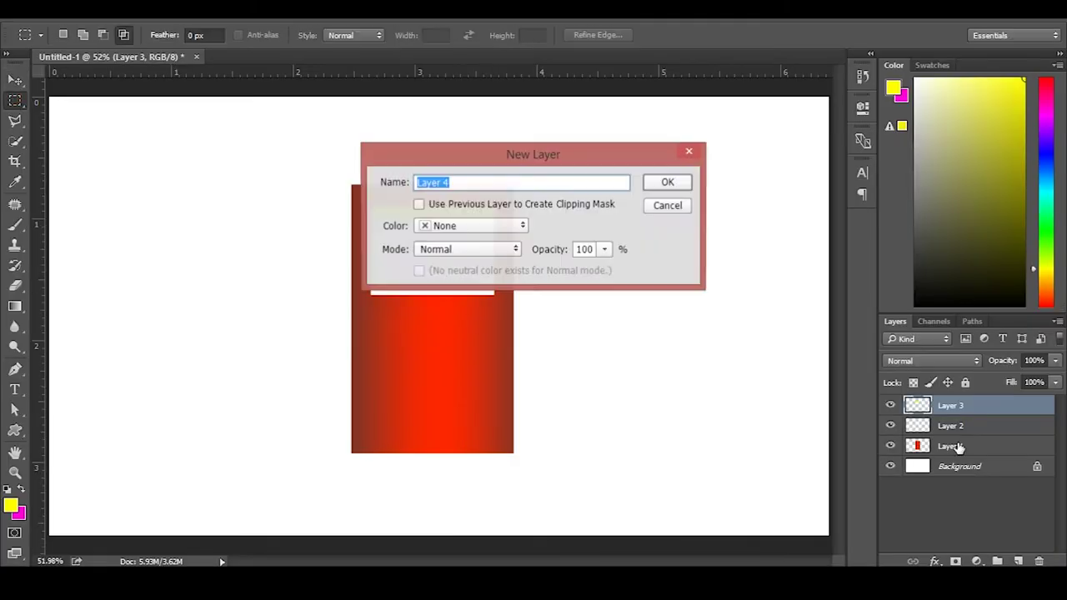
pyautogui.press('Return')
pyautogui.hotkey('ctrl', '+')
pyautogui.hotkey('ctrl', '+')
pyautogui.hotkey('ctrl', '+')
pyautogui.hscroll(5, 705, 270)
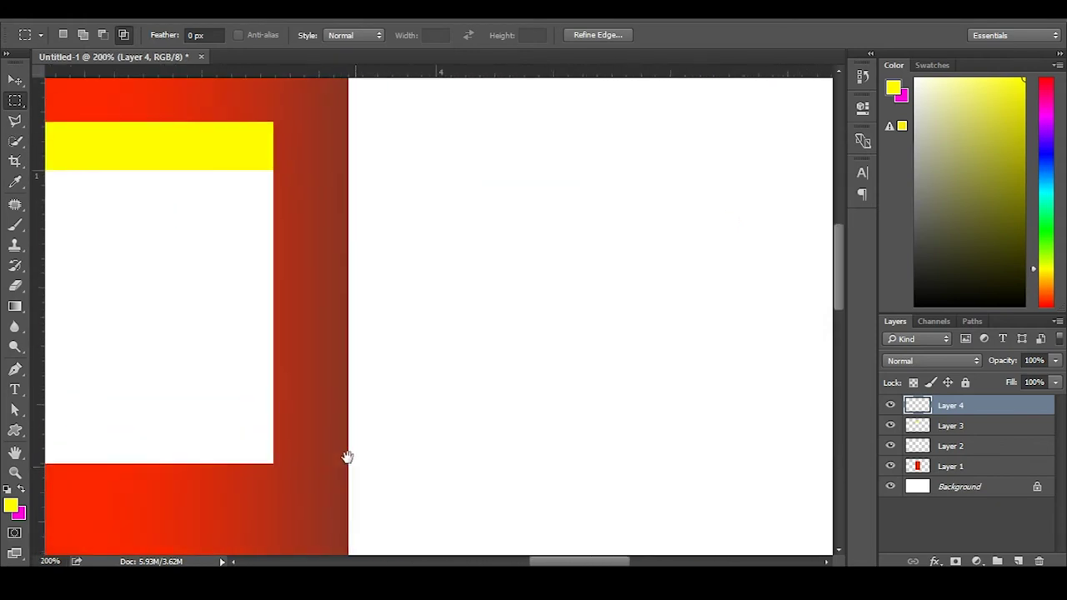
pyautogui.scroll(3, 472, 360)
pyautogui.moveTo(414, 204); pyautogui.dragTo(435, 251)
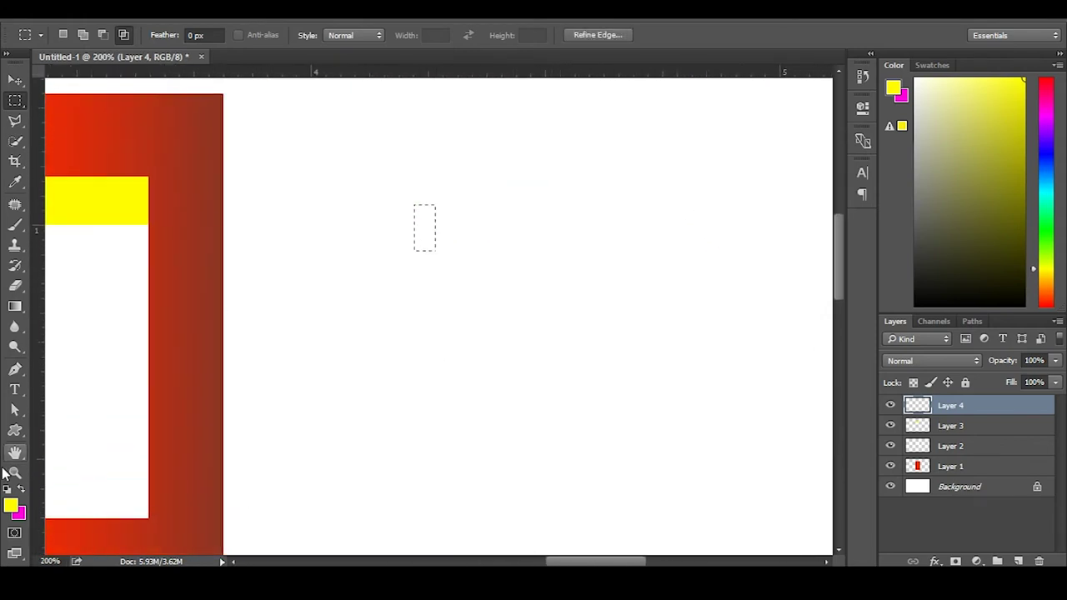
# Fill the small box with blue and deselect it
pyautogui.click(11, 504)
pyautogui.moveTo(548, 301); pyautogui.dragTo(548, 225)
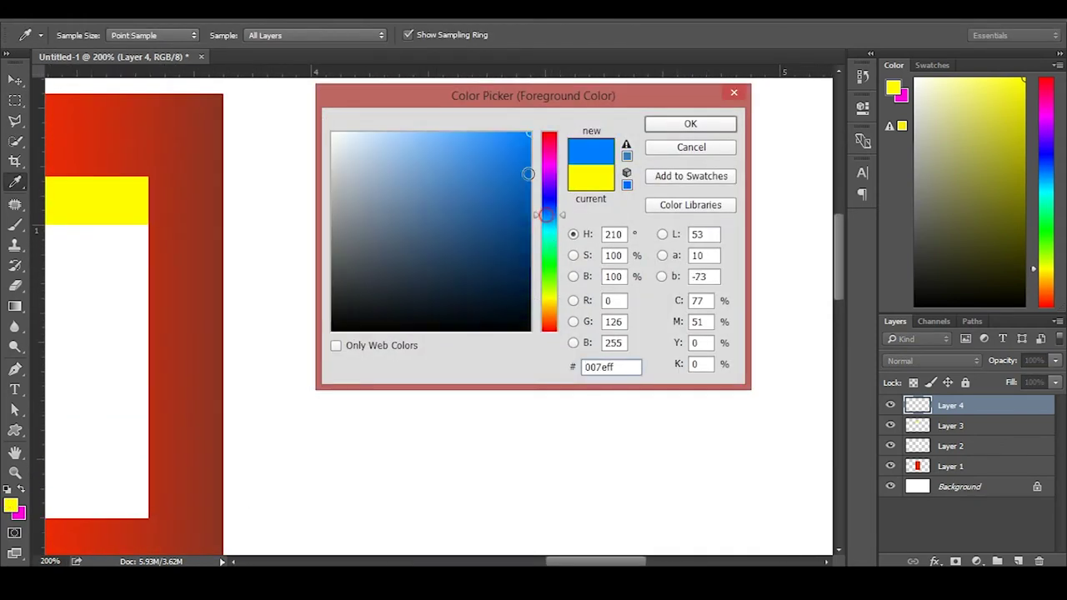
pyautogui.click(669, 121)
pyautogui.hotkey('alt', 'BackSpace')
pyautogui.hotkey('ctrl', 'd')
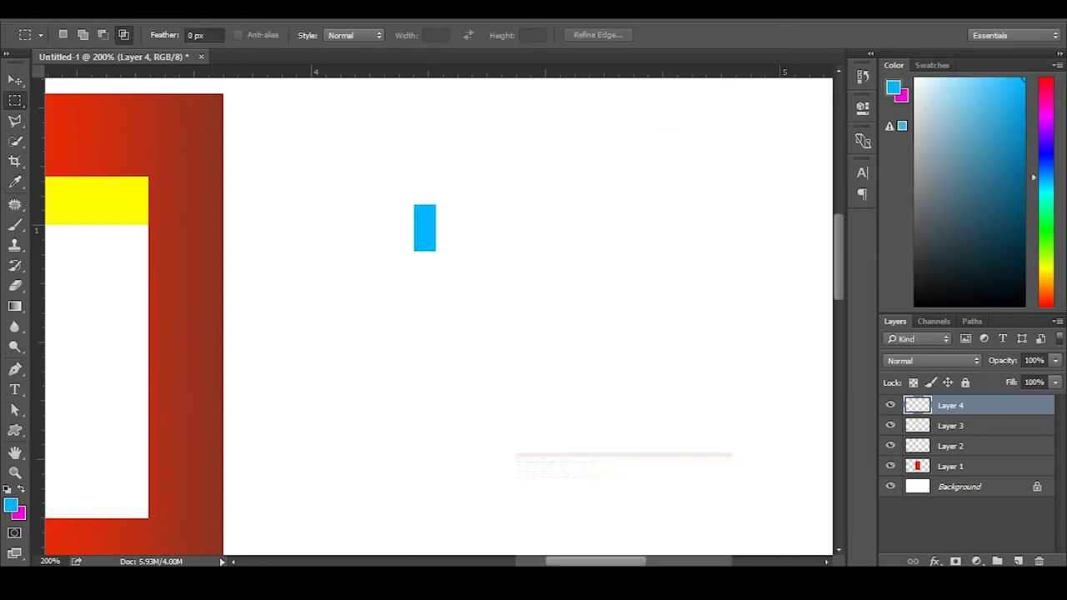
pyautogui.click(624, 513)
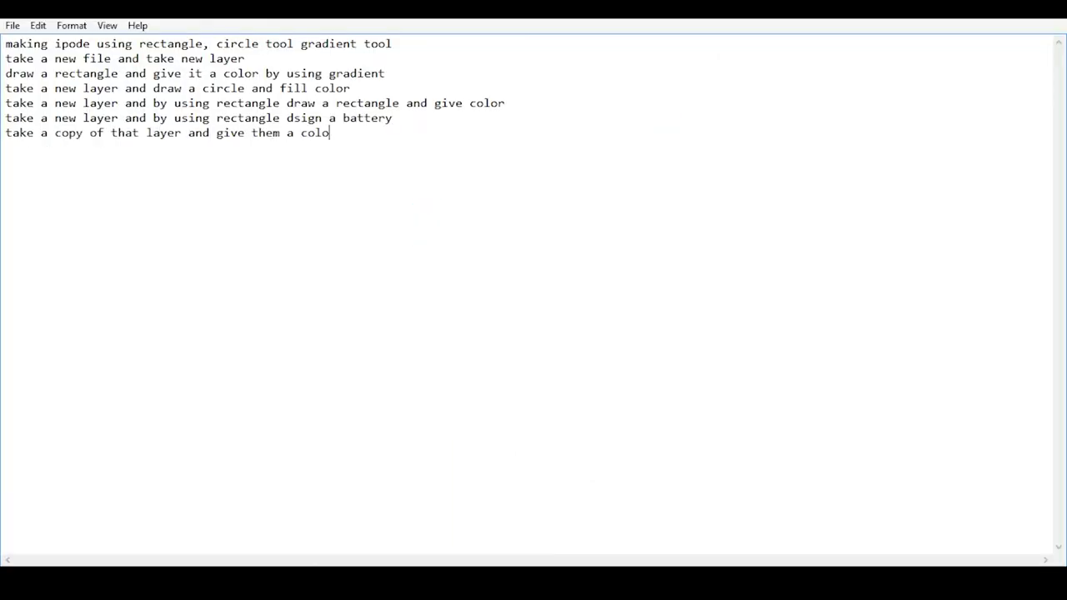
# Duplicate the blue block, shrink the copy to half height, and recolour it near-white
pyautogui.hotkey('alt', 'Tab')
pyautogui.hotkey('ctrl', 'j')
pyautogui.hotkey('ctrl', 't')
pyautogui.moveTo(425, 250); pyautogui.dragTo(422, 232)
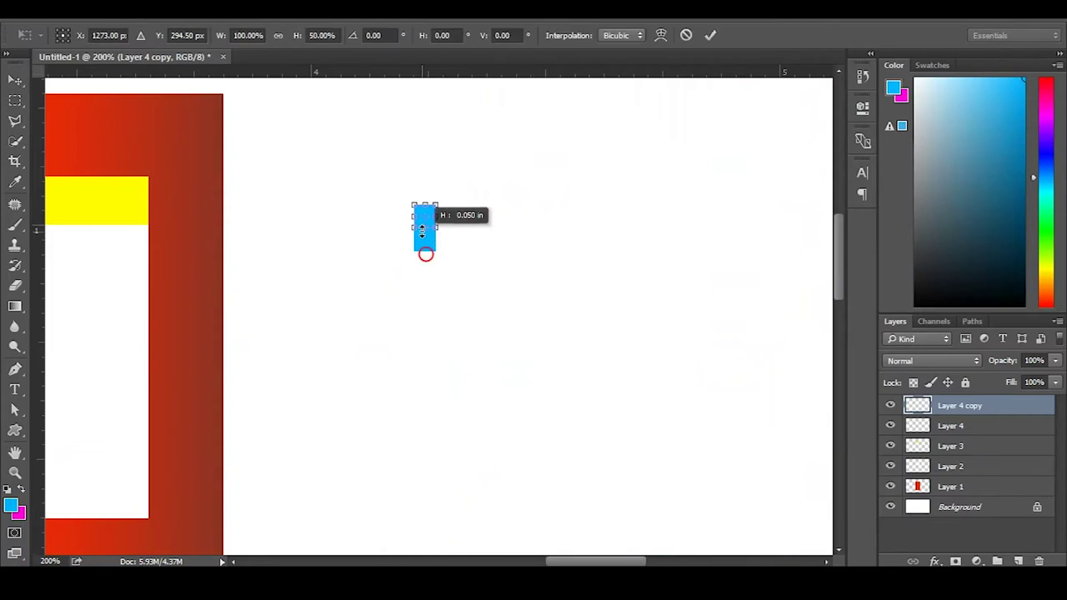
pyautogui.press('Return')
pyautogui.click(10, 505)
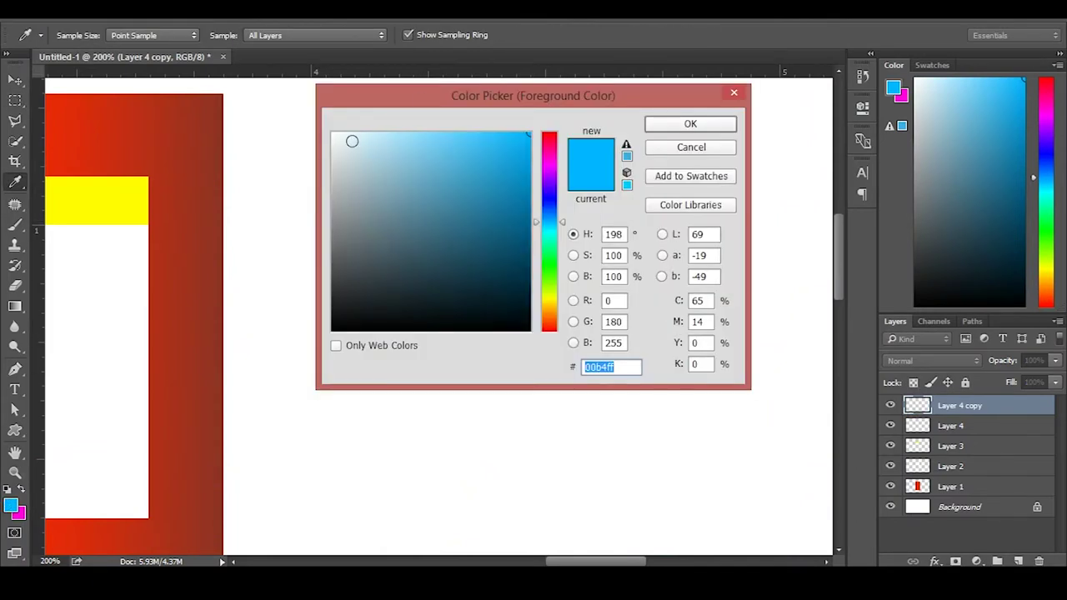
pyautogui.click(667, 117)
pyautogui.press('m')
# Zoom in on the battery and add 'ta' to the tutorial notes
pyautogui.hotkey('ctrl', '+')
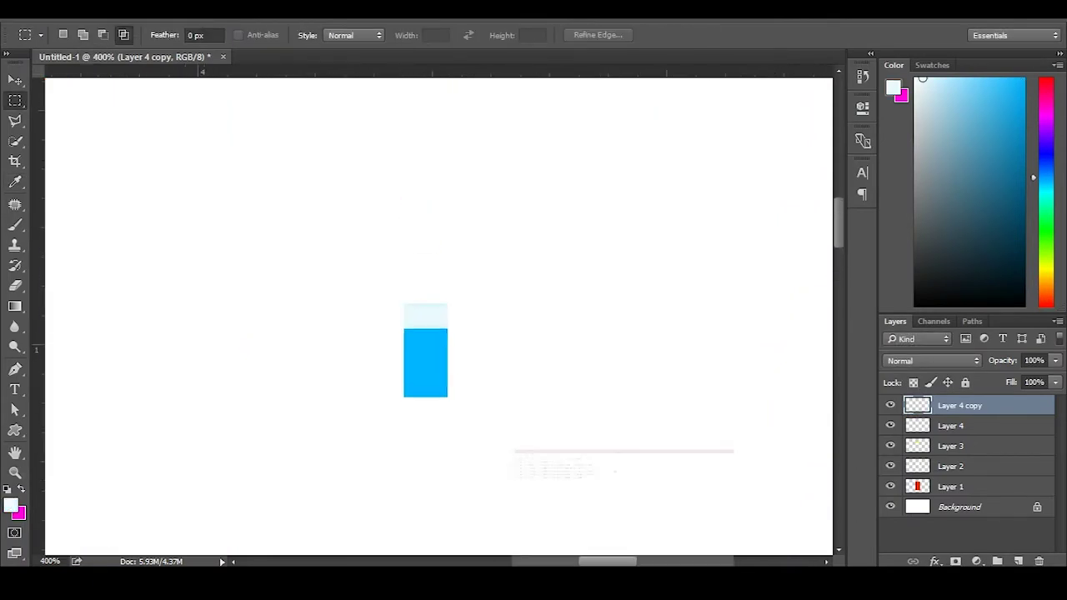
pyautogui.hotkey('alt', 'Tab')
pyautogui.write('ta')
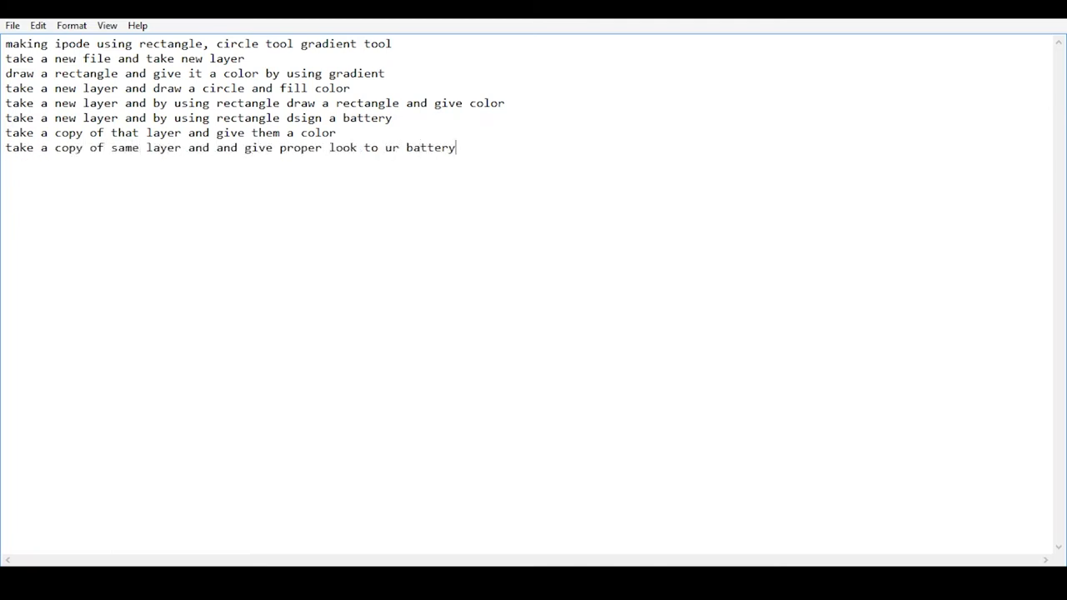
pyautogui.hotkey('alt', 'Tab')
# Duplicate the block again, shrink it into a narrow cap, and make it dark blue
pyautogui.press('v')
pyautogui.hotkey('ctrl', 'j')
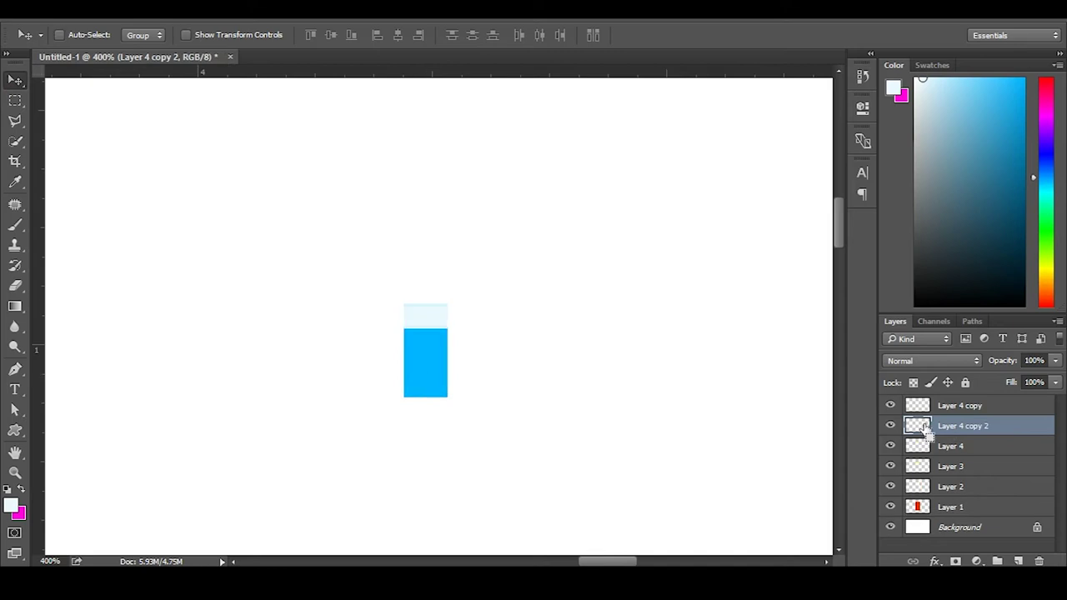
pyautogui.hotkey('ctrl', 't')
pyautogui.moveTo(425, 334); pyautogui.dragTo(437, 294)
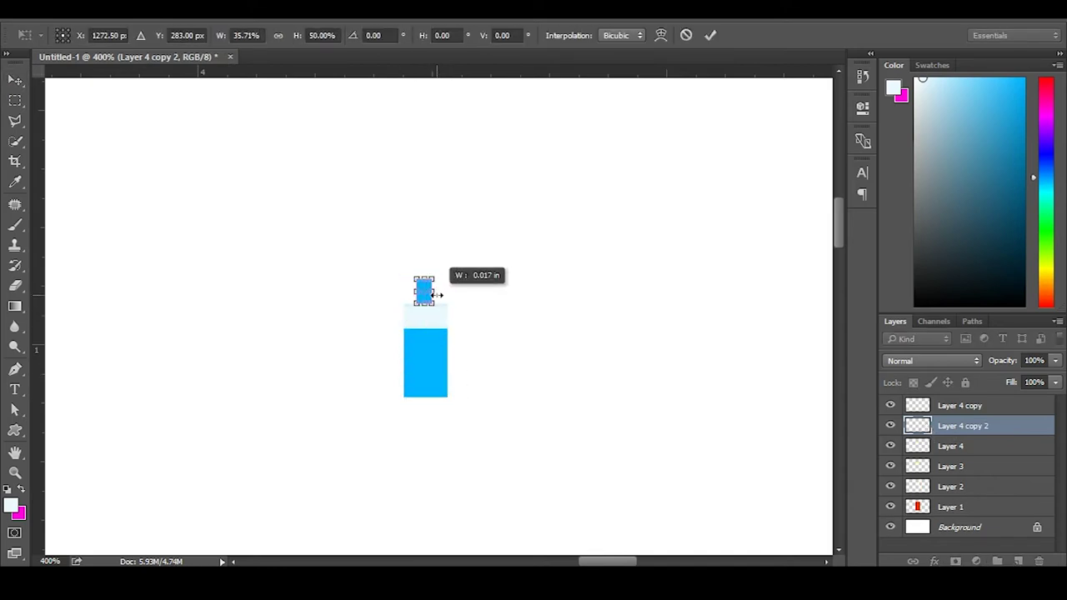
pyautogui.press('Return')
pyautogui.click(11, 504)
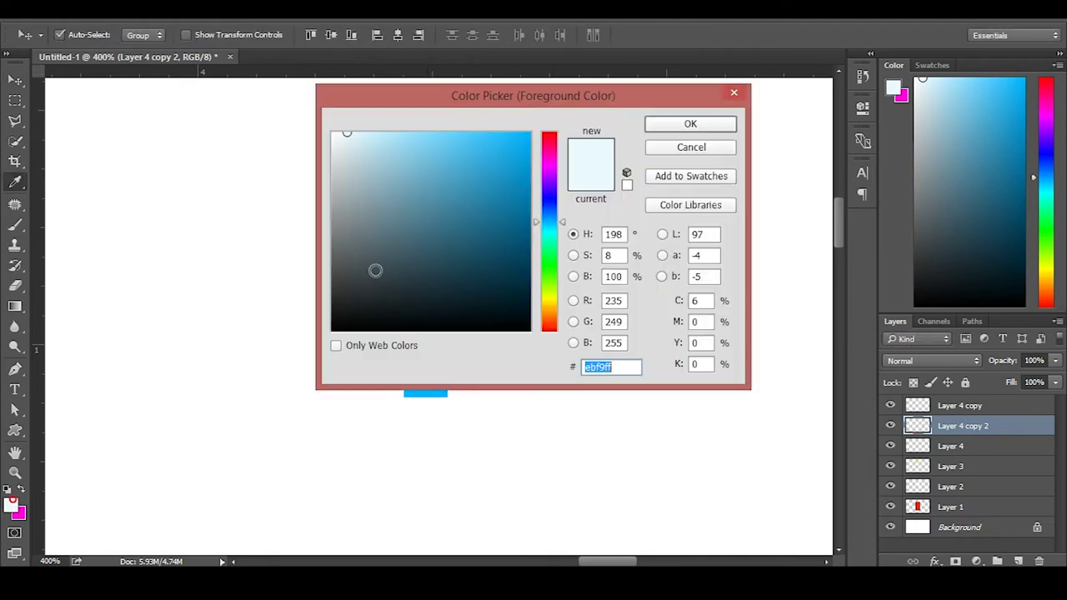
pyautogui.click(523, 257)
pyautogui.click(690, 124)
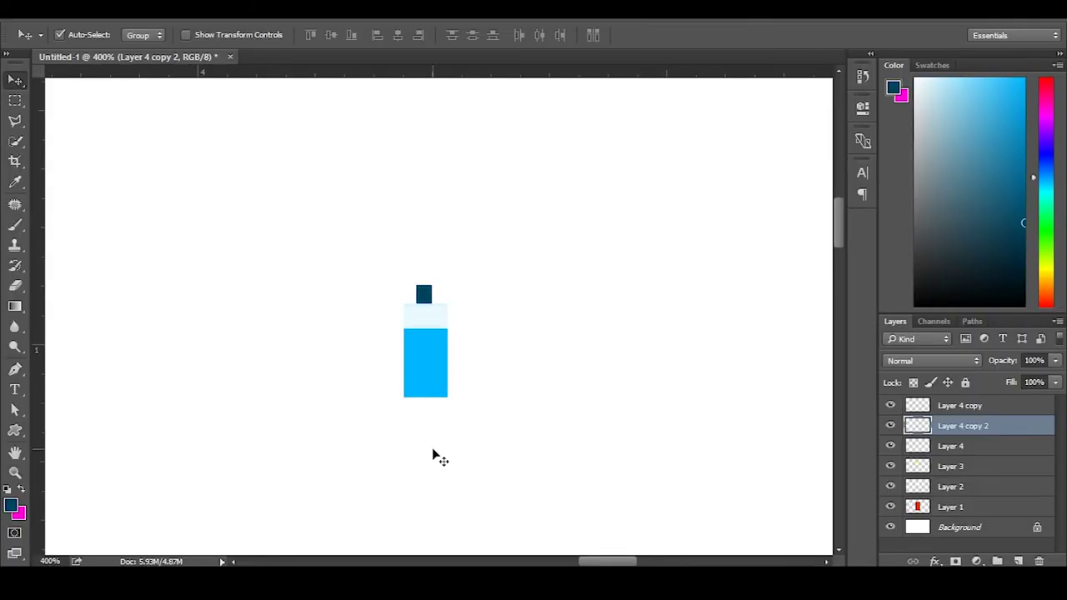
# Group the three Layer 4 battery layers and drag the group onto the yellow bar
pyautogui.keyDown('shift'); pyautogui.click(976, 406); pyautogui.keyUp('shift')
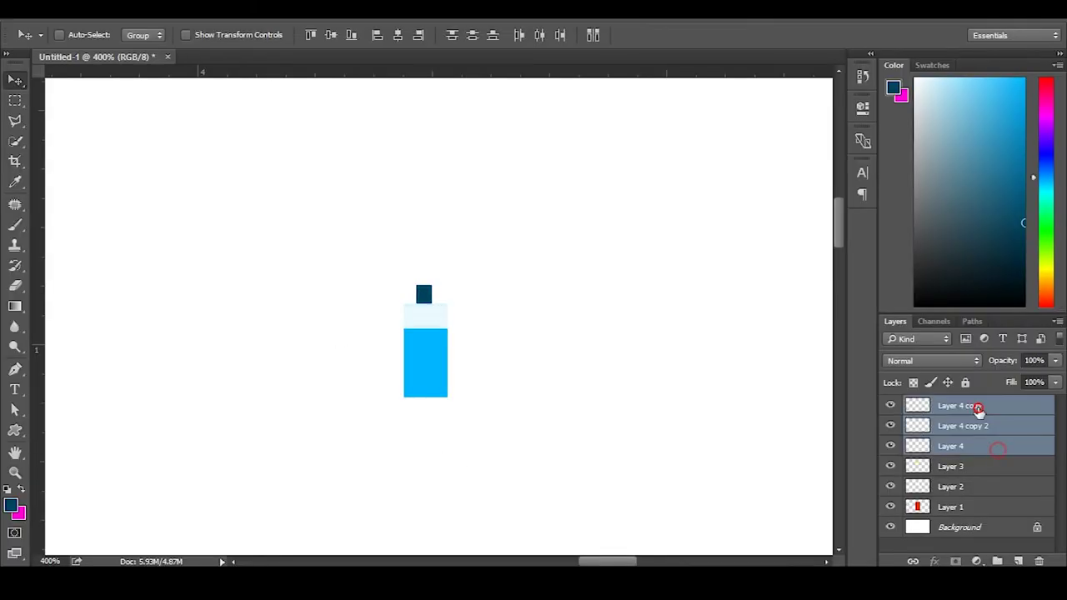
pyautogui.hotkey('ctrl', 'g')
pyautogui.moveTo(543, 425); pyautogui.dragTo(226, 375)
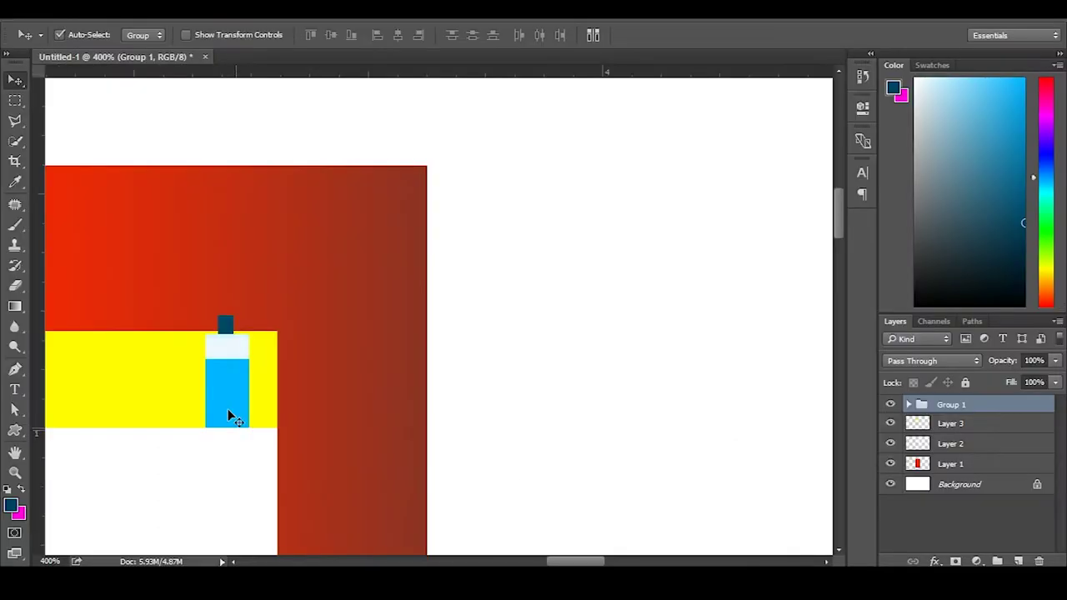
# Scale the battery group down and nudge it to the yellow bar's right end
pyautogui.hotkey('ctrl', 't')
pyautogui.moveTo(239, 425); pyautogui.dragTo(245, 426)
pyautogui.press('Return')
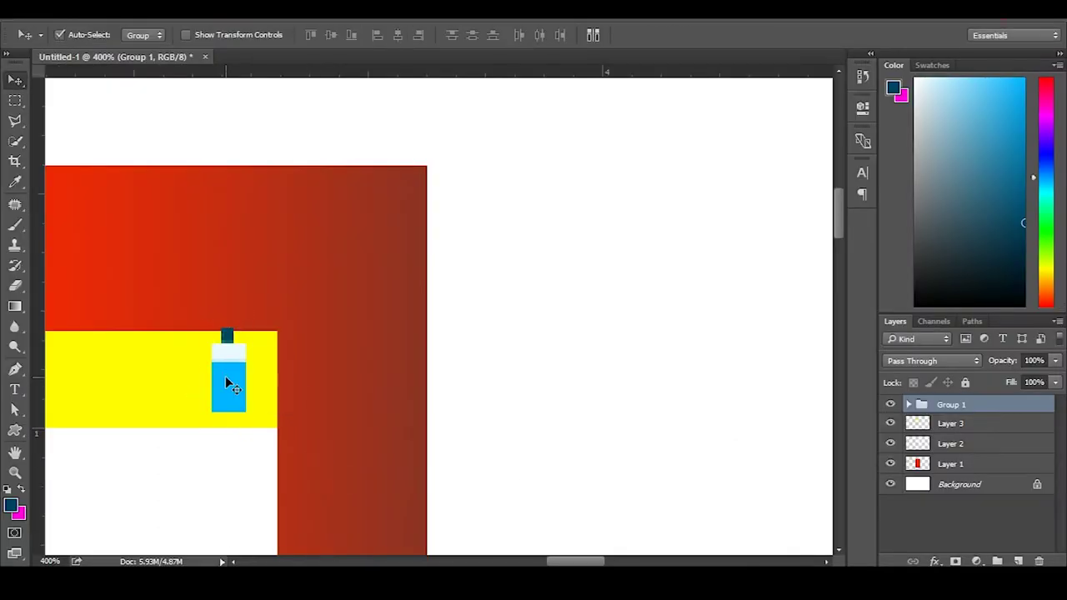
pyautogui.press('Right')
pyautogui.press('Right')
pyautogui.press('Right')
pyautogui.press('Right')
pyautogui.press('Right')
pyautogui.press('Right')
pyautogui.hotkey('ctrl', '0')
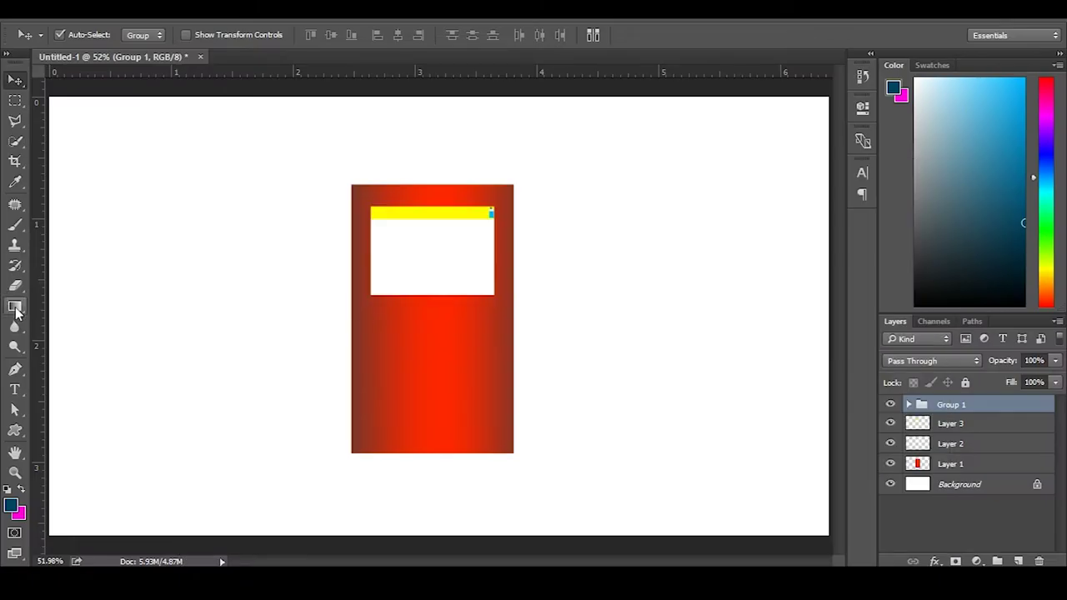
# On a new layer, draw a circular elliptical selection on the lower body
pyautogui.press('m')
pyautogui.hotkey('ctrl', 'shift', 'n')
pyautogui.press('Return')
pyautogui.rightClick(14, 100)
pyautogui.click(66, 116)
pyautogui.moveTo(382, 321); pyautogui.dragTo(494, 442)
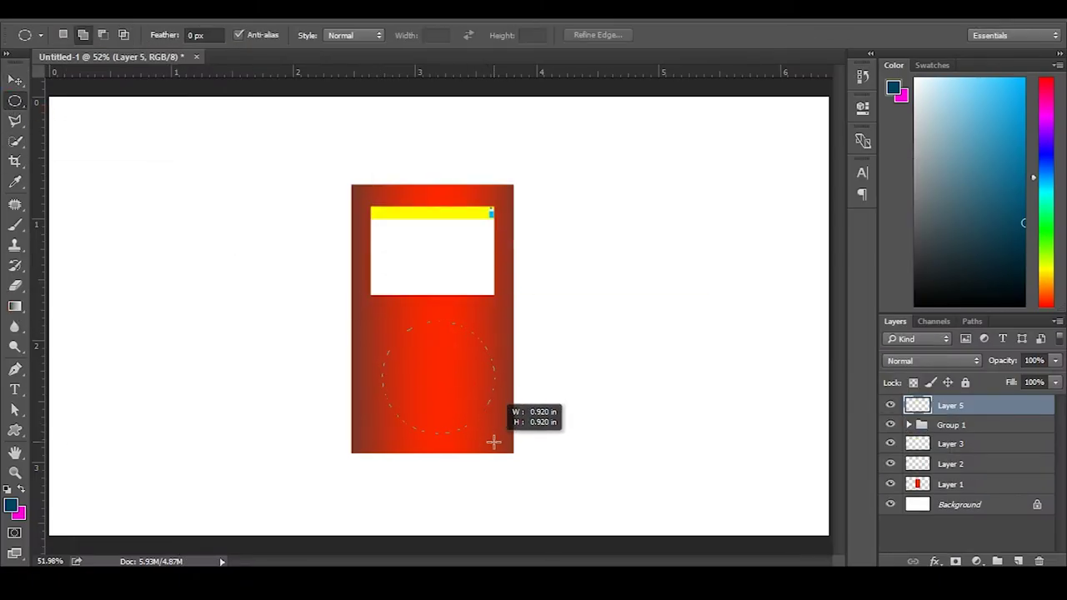
# Fill the circle with #ffffff, deselect, and nudge it to centre
pyautogui.click(10, 505)
pyautogui.write('ffffff')
pyautogui.press('Return')
pyautogui.hotkey('alt', 'BackSpace')
pyautogui.hotkey('ctrl', 'd')
pyautogui.press('v')
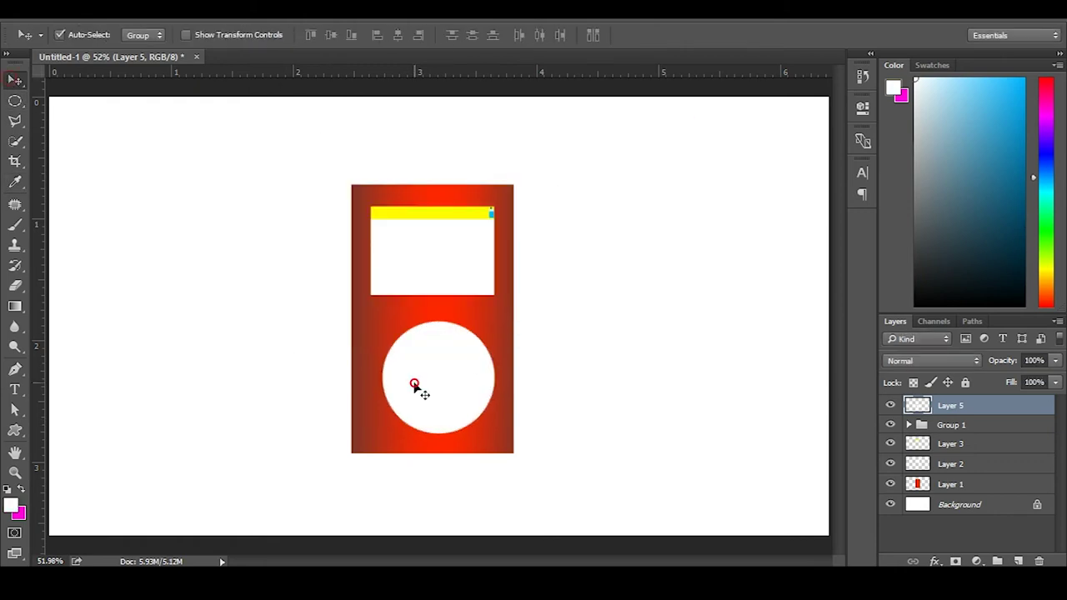
pyautogui.moveTo(414, 385); pyautogui.dragTo(415, 389)
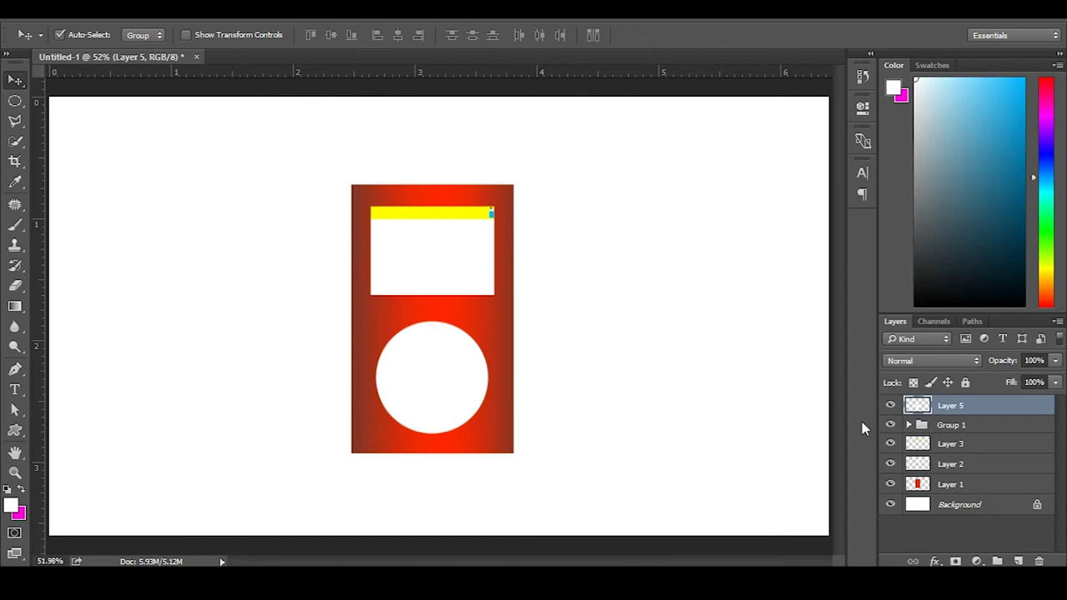
# Duplicate the white circle layer and shrink the copy around its centre
pyautogui.hotkey('ctrl', 'j')
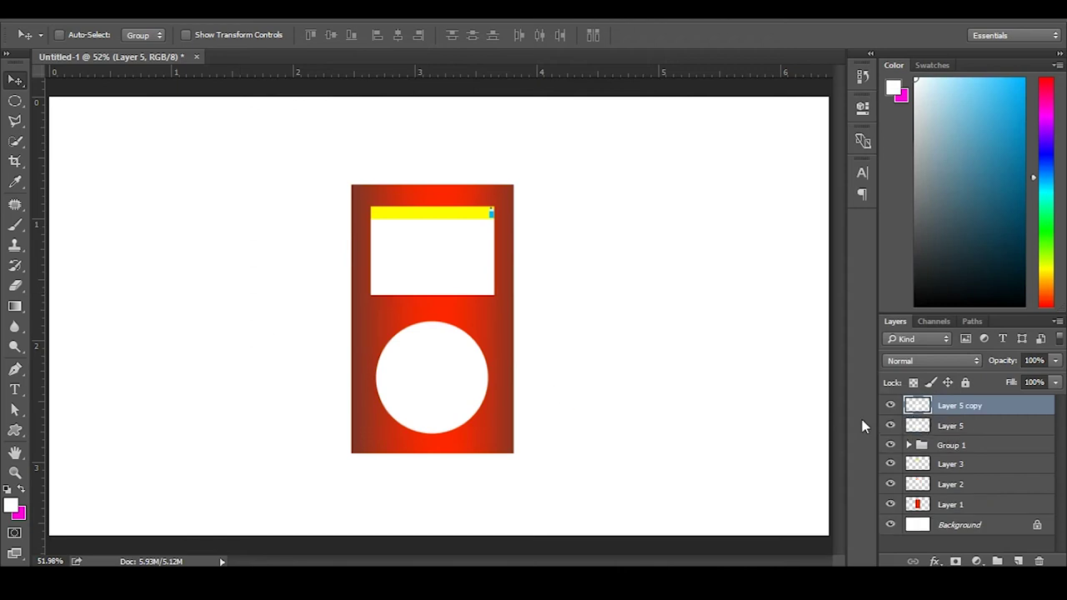
pyautogui.hotkey('ctrl', 't')
pyautogui.moveTo(491, 440); pyautogui.dragTo(470, 418)
pyautogui.press('Return')
# Fill the smaller circle with the magenta background colour and deselect it
pyautogui.keyDown('ctrl'); pyautogui.click(917, 405); pyautogui.keyUp('ctrl')
pyautogui.click(18, 512)
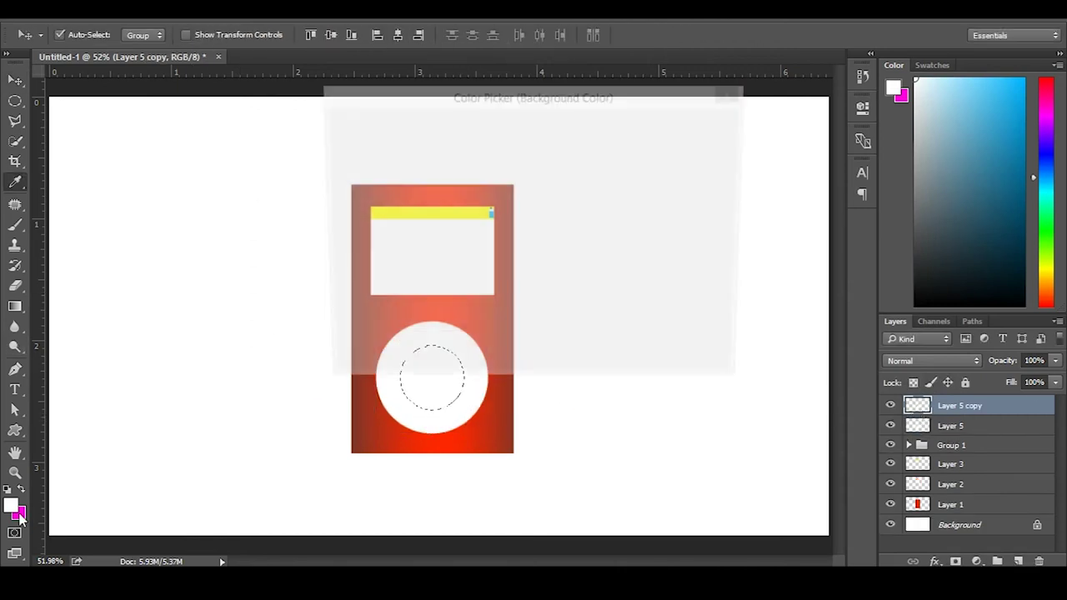
pyautogui.click(724, 129)
pyautogui.hotkey('ctrl', 'BackSpace')
pyautogui.hotkey('ctrl', 'd')
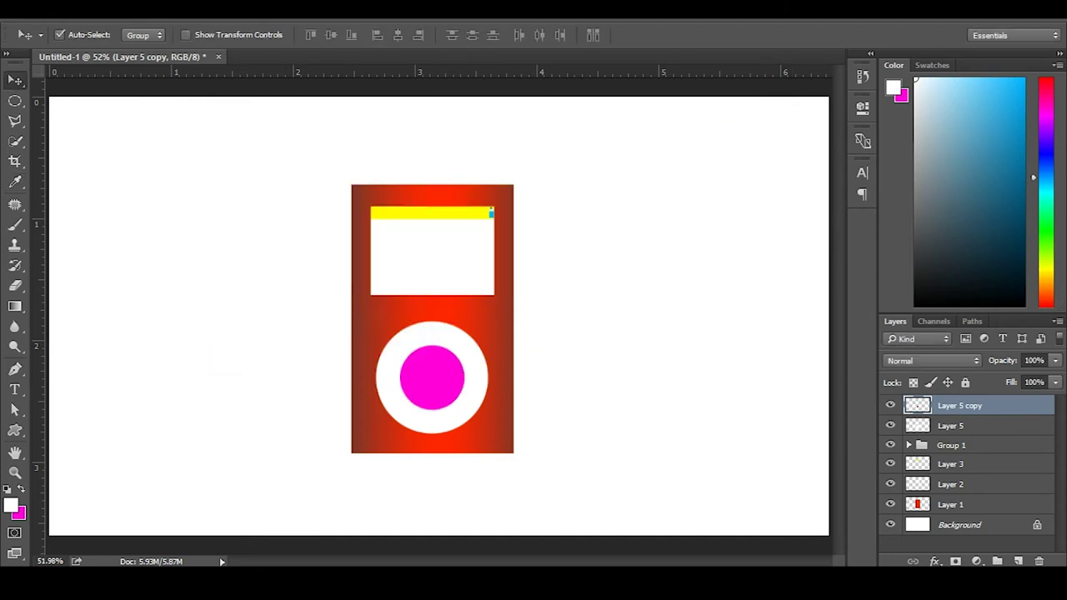
pyautogui.press('Return')
pyautogui.write('s')
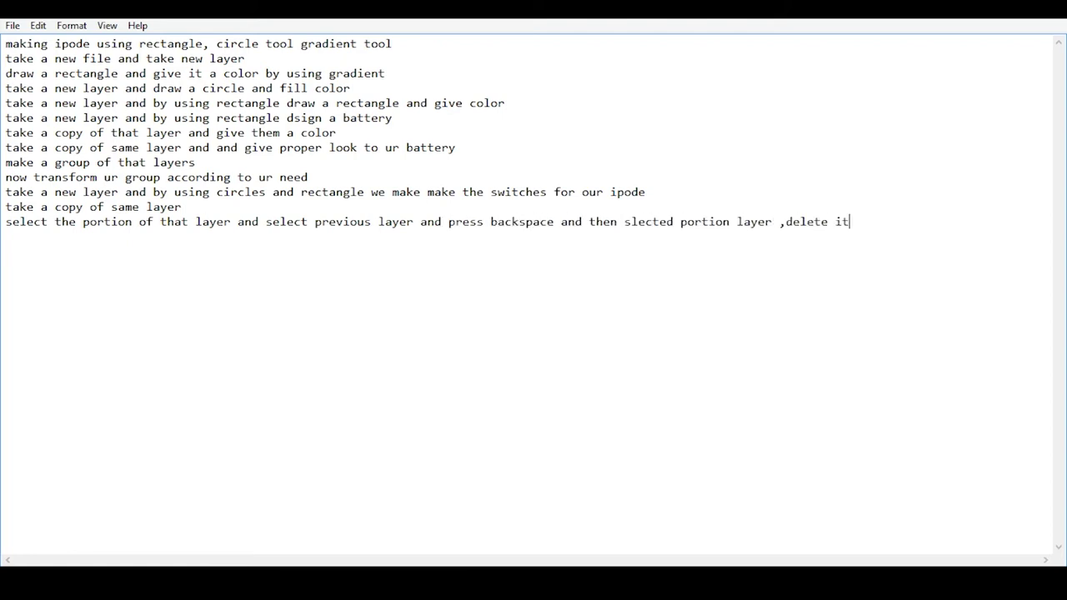
# Load the inner circle as a selection, then delete the magenta Layer 5 copy layer
pyautogui.hotkey('alt', 'Tab')
pyautogui.click(950, 426)
pyautogui.click(958, 406)
pyautogui.rightClick(958, 406)
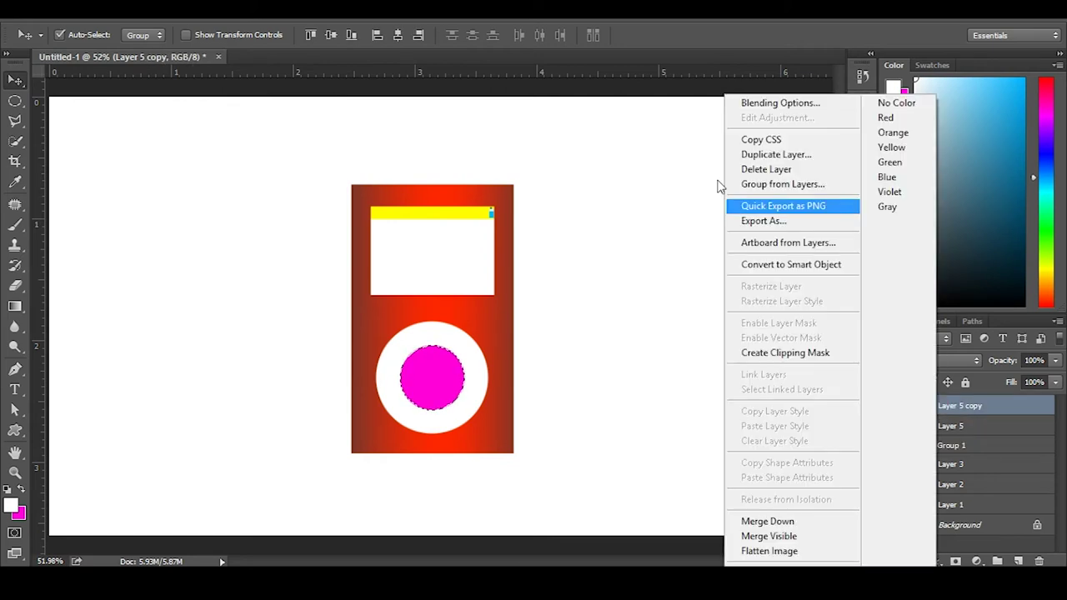
pyautogui.click(765, 169)
pyautogui.hotkey('alt', 'Tab')
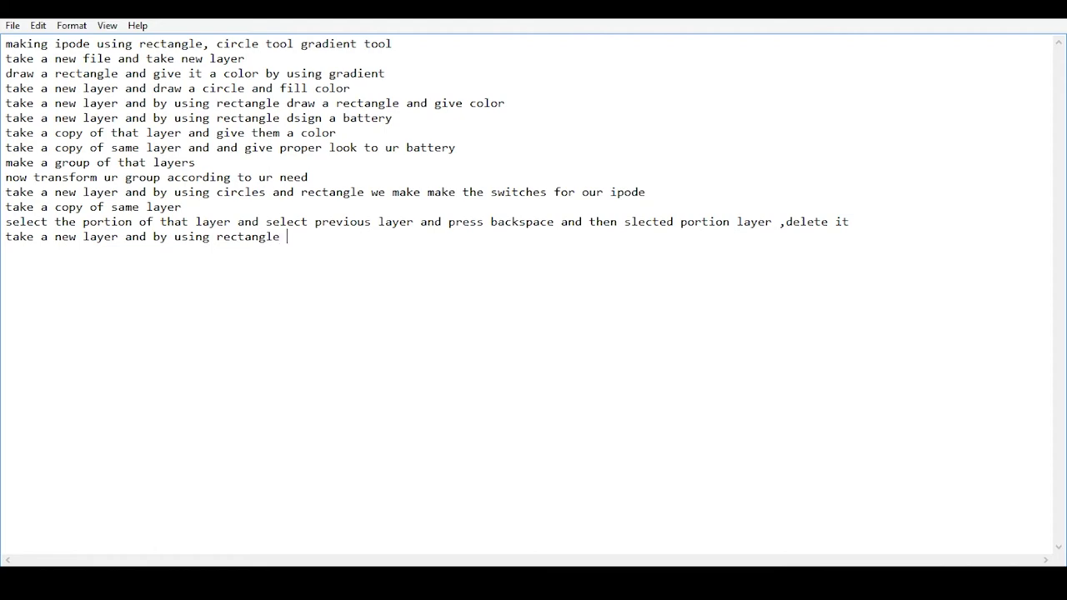
# Select a small square at the top of the wheel and choose red as the foreground colour
pyautogui.hotkey('alt', 'Tab')
pyautogui.click(15, 100)
pyautogui.click(119, 97)
pyautogui.moveTo(427, 332); pyautogui.dragTo(430, 336)
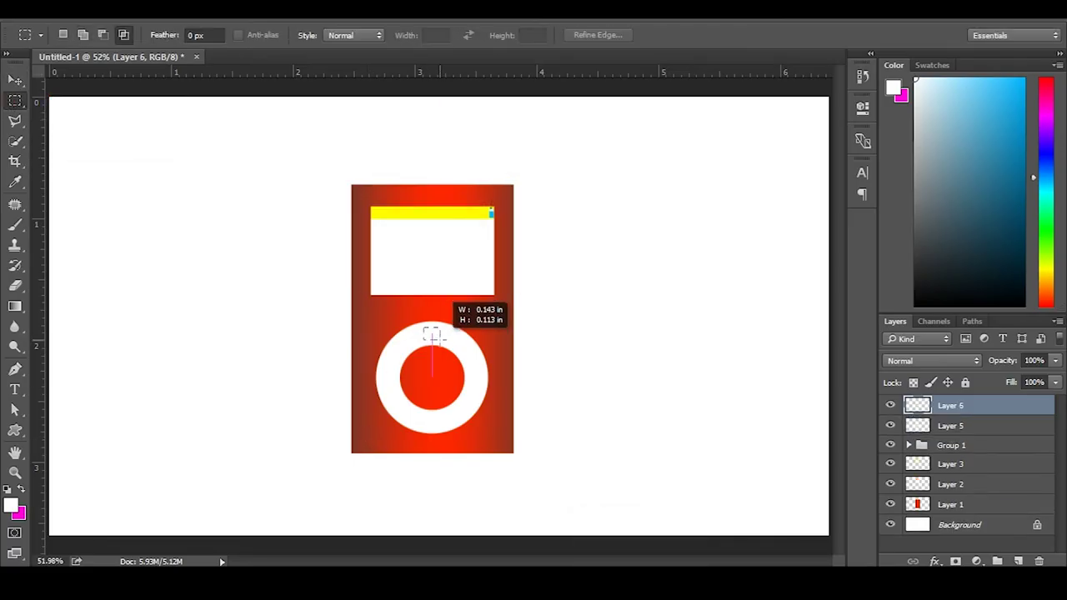
pyautogui.click(11, 505)
pyautogui.press('Escape')
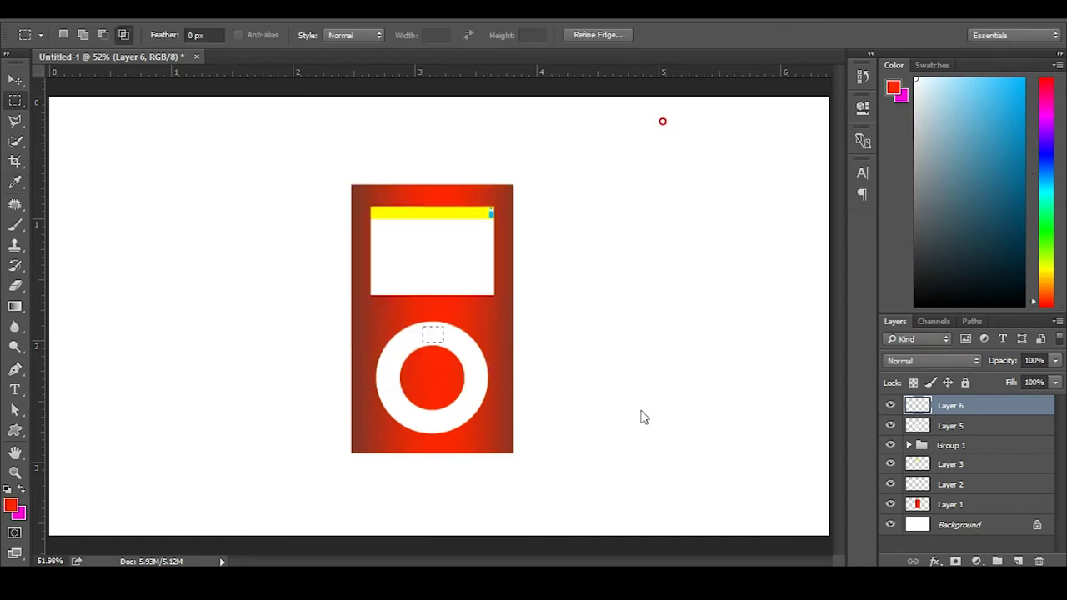
# Fill the square with red and pinch it into a right-pointing triangle
pyautogui.hotkey('alt', 'Tab')
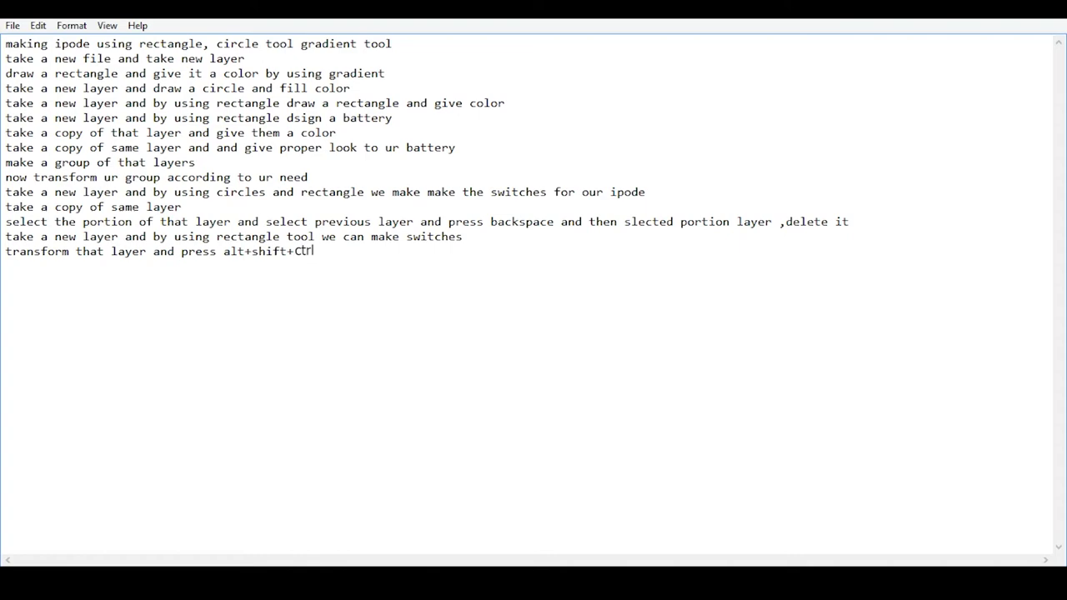
pyautogui.hotkey('alt', 'Tab')
pyautogui.hotkey('ctrl', '+')
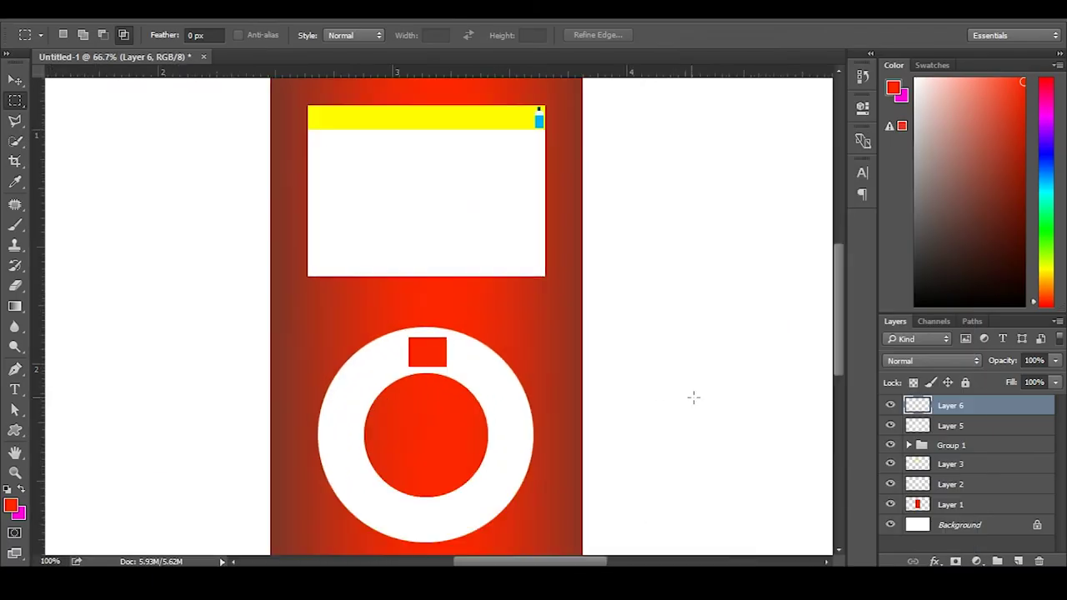
pyautogui.hotkey('ctrl', '+')
pyautogui.hotkey('ctrl', 't')
pyautogui.moveTo(452, 416)
pyautogui.mouseDown()
pyautogui.moveTo(452, 387)
pyautogui.moveTo(415, 383)
pyautogui.mouseUp()
pyautogui.press('Return')
pyautogui.hotkey('ctrl', '-')
pyautogui.hotkey('ctrl', '0')
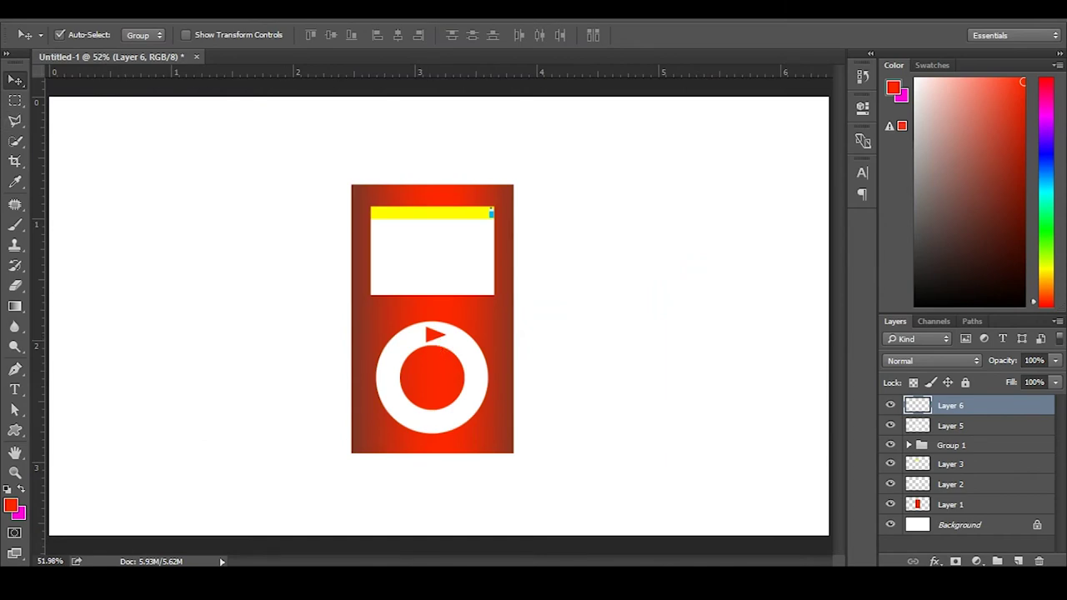
# Shrink the red triangle to sit inside the top of the wheel
pyautogui.hotkey('alt', 'Tab')
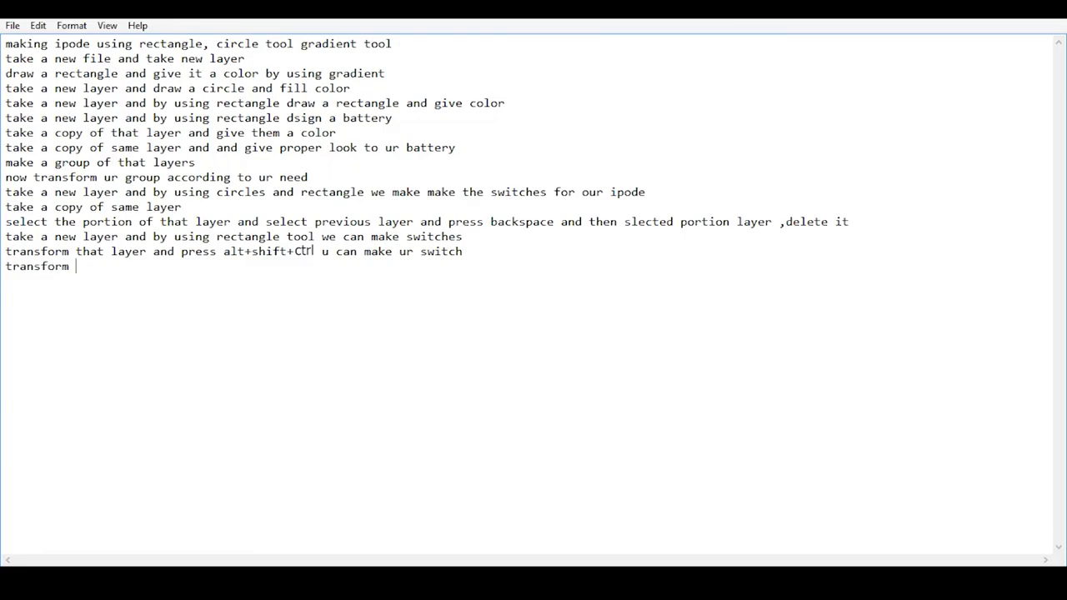
pyautogui.hotkey('alt', 'Tab')
pyautogui.hotkey('ctrl', 't')
pyautogui.moveTo(443, 321); pyautogui.dragTo(460, 308)
pyautogui.press('Return')
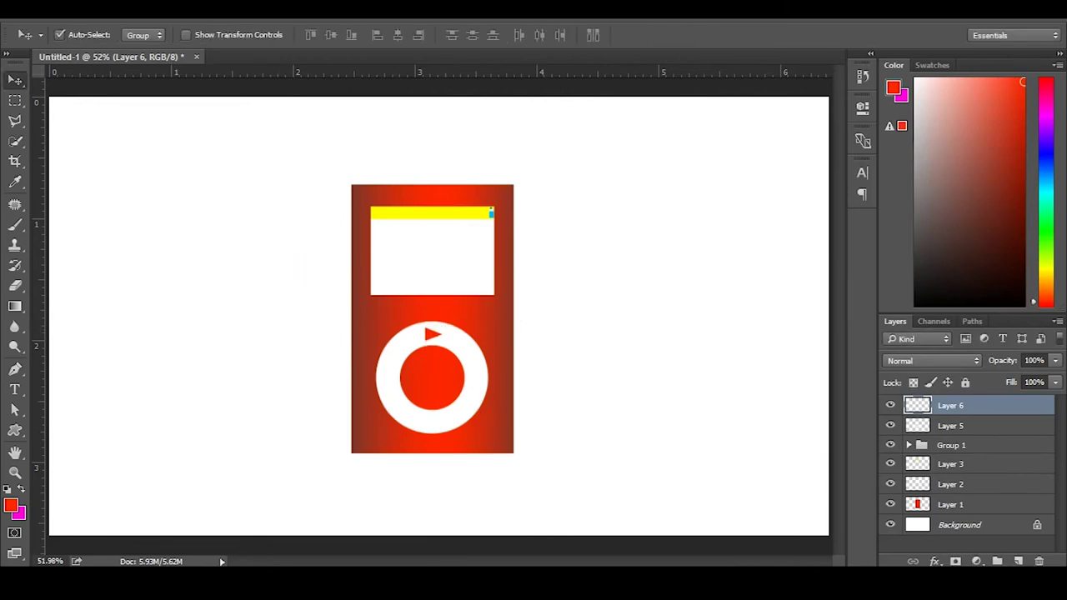
# Note 'take a copy of that layer' and move a triangle copy to the wheel's right side
pyautogui.hotkey('alt', 'Tab')
pyautogui.write('take a copy of that layer and draw ur next swi')
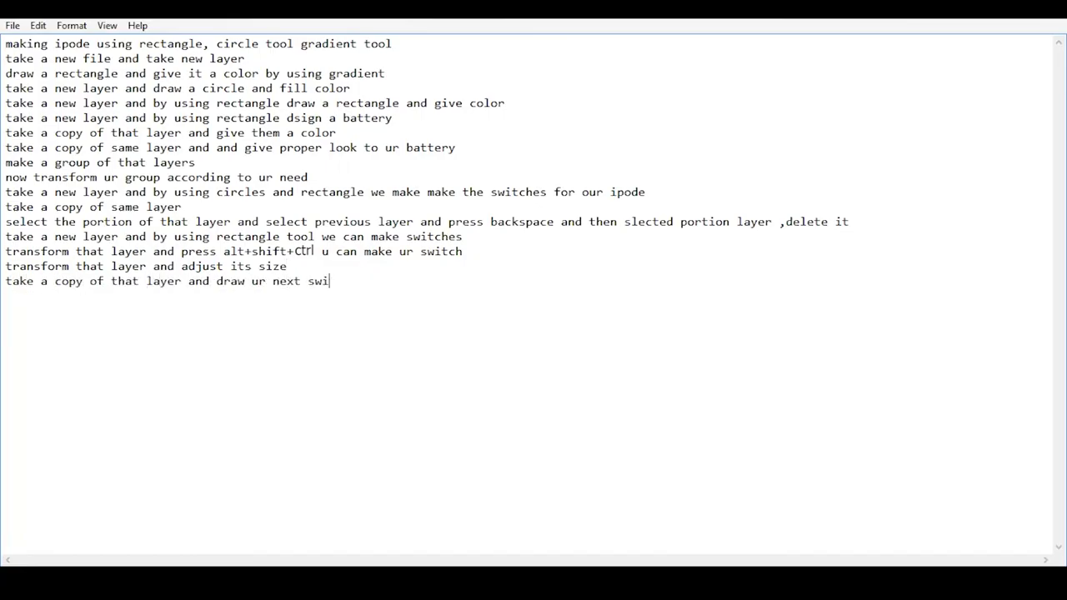
pyautogui.hotkey('alt', 'Tab')
pyautogui.hotkey('ctrl', 'j')
pyautogui.moveTo(430, 336); pyautogui.dragTo(479, 371)
# Place a second triangle copy beside it to form a double arrow
pyautogui.hotkey('alt', 'Tab')
pyautogui.hotkey('alt', 'Tab')
pyautogui.moveTo(487, 364); pyautogui.dragTo(479, 379)
pyautogui.hotkey('alt', 'Tab')
pyautogui.press('Return')
pyautogui.write('make a group')
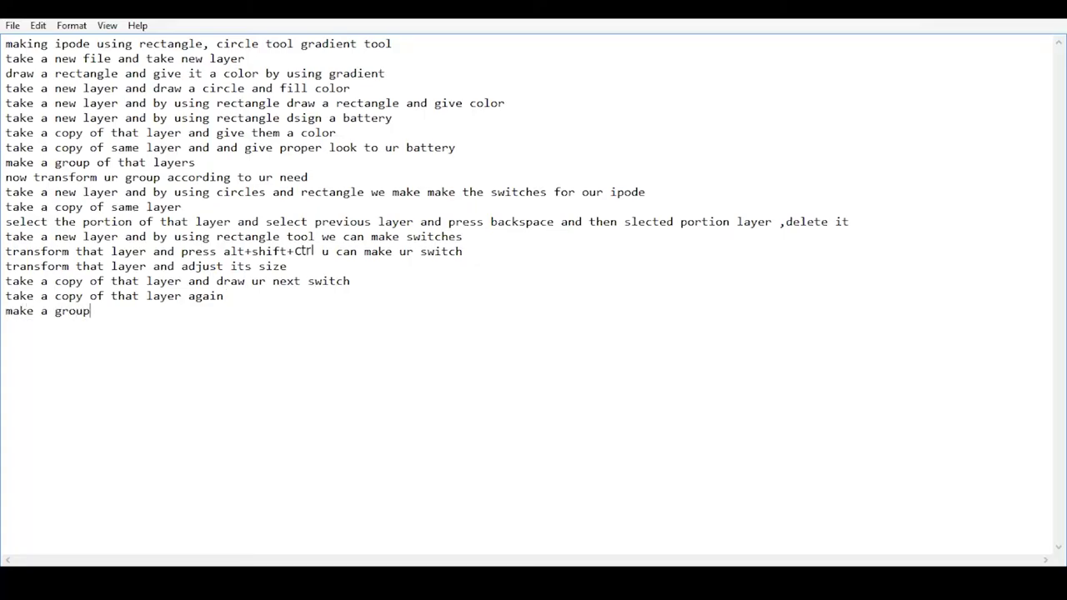
# Group the two arrow layers and slightly resize the double arrow
pyautogui.hotkey('alt', 'Tab')
pyautogui.keyDown('shift'); pyautogui.click(967, 425); pyautogui.keyUp('shift')
pyautogui.hotkey('ctrl', 't')
pyautogui.press('Return')
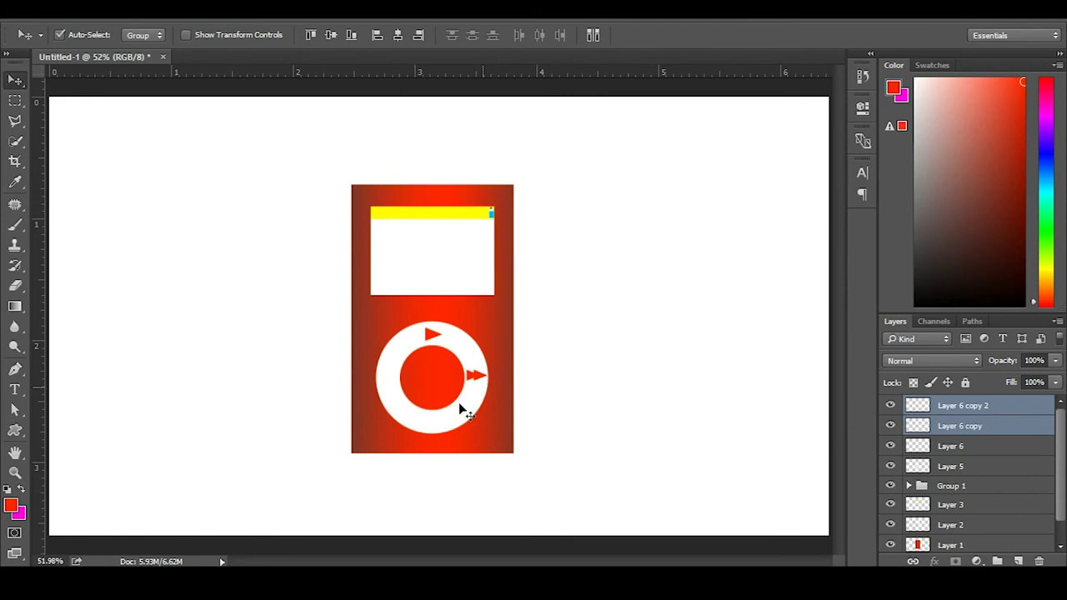
pyautogui.hotkey('ctrl', 't')
pyautogui.moveTo(472, 369); pyautogui.dragTo(477, 372)
pyautogui.press('Return')
pyautogui.hotkey('alt', 'Tab')
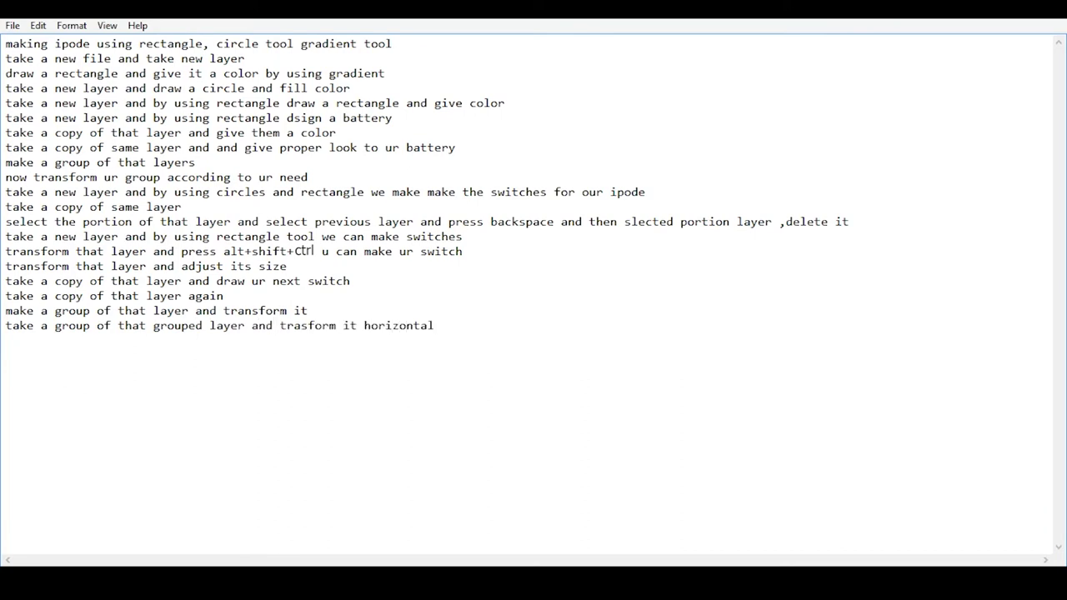
pyautogui.hotkey('alt', 'Tab')
# Duplicate the double-arrow group and mirror it horizontally onto the wheel's left side
pyautogui.click(908, 405)
pyautogui.click(921, 425)
pyautogui.click(921, 424)
pyautogui.click(909, 405)
pyautogui.hotkey('ctrl', 'j')
pyautogui.hotkey('ctrl', 't')
pyautogui.rightClick(479, 379)
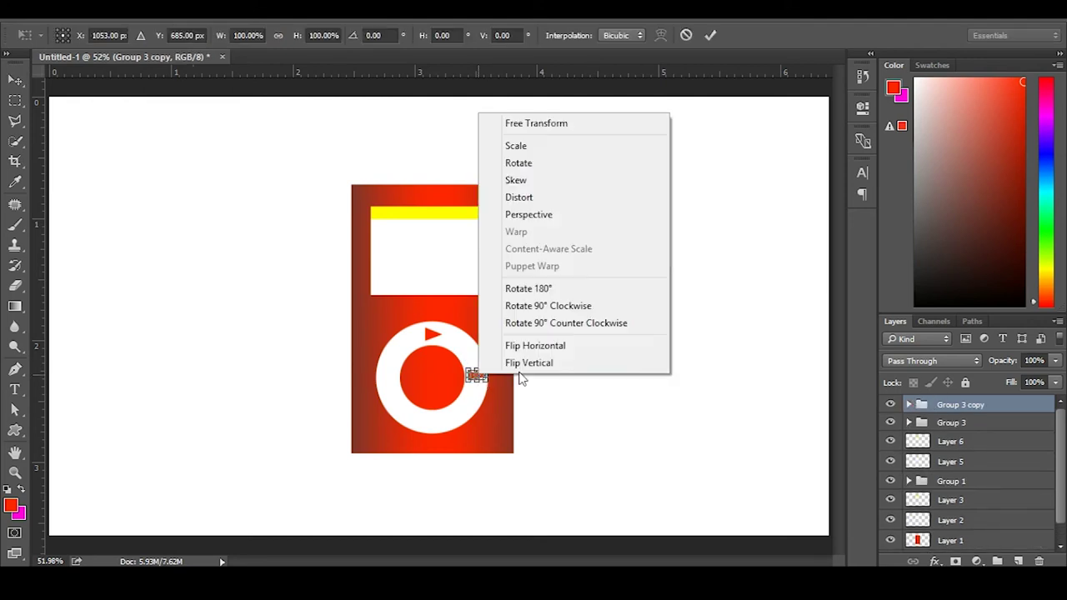
pyautogui.click(517, 345)
pyautogui.hotkey('shift', 'Left')
pyautogui.hotkey('shift', 'Left')
pyautogui.hotkey('shift', 'Left')
pyautogui.hotkey('shift', 'Left')
pyautogui.hotkey('shift', 'Left')
pyautogui.hotkey('shift', 'Left')
pyautogui.press('Return')
pyautogui.hotkey('alt', 'Tab')
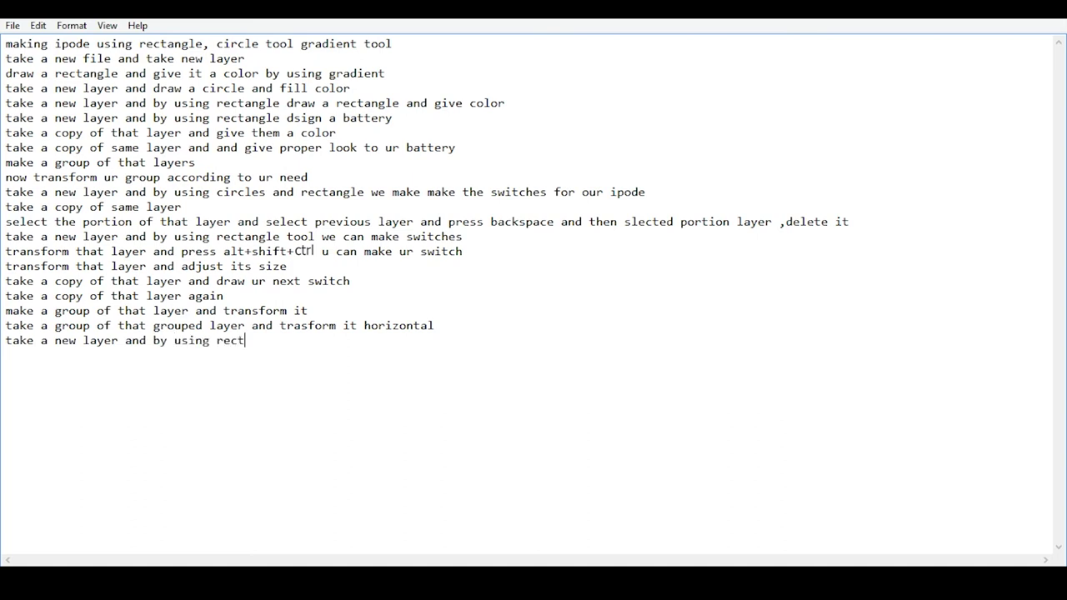
# On a new layer, draw a thin red bar below the wheel's inner circle
pyautogui.hotkey('alt', 'Tab')
pyautogui.hotkey('ctrl', 'shift', 'alt', 'n')
pyautogui.click(15, 100)
pyautogui.hotkey('ctrl', 'shift', 'alt', 'n')
pyautogui.press('Delete')
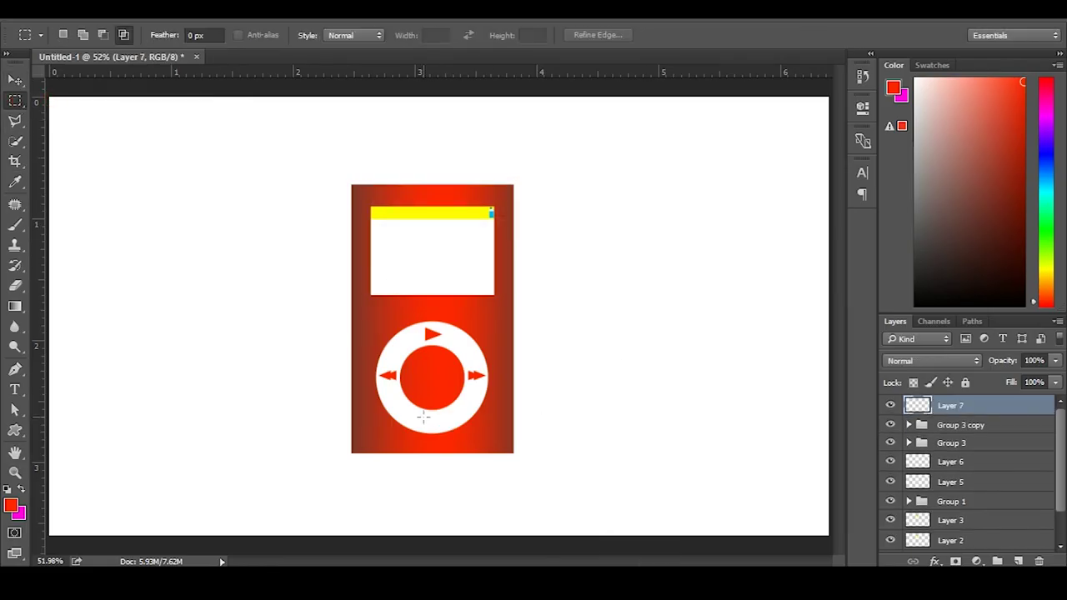
pyautogui.scroll(4, 419, 467)
pyautogui.scroll(-5, 419, 467)
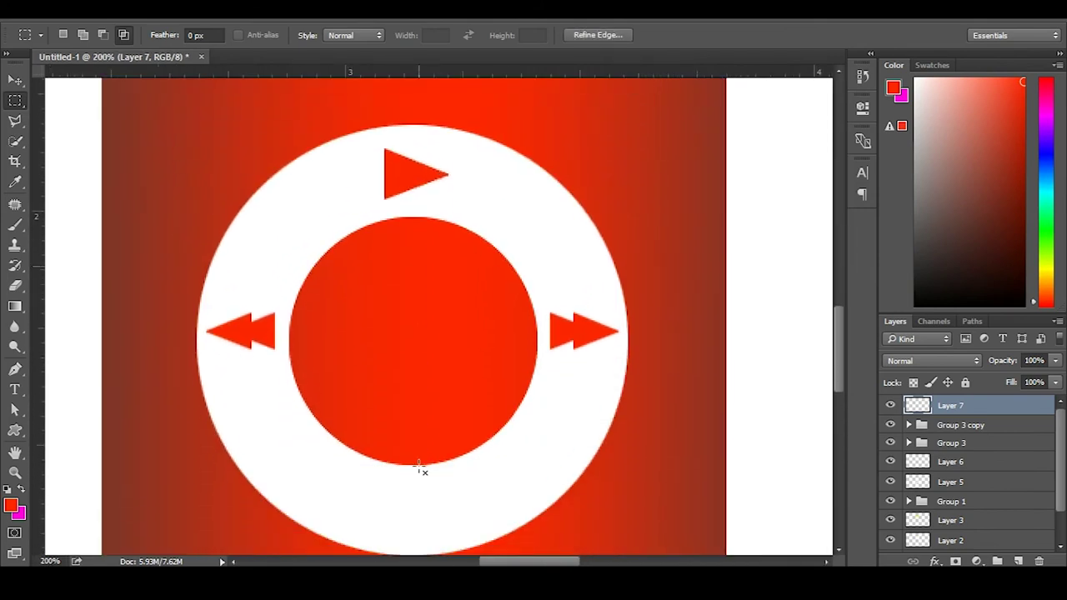
pyautogui.scroll(-2, 419, 467)
pyautogui.moveTo(388, 393); pyautogui.dragTo(396, 454)
pyautogui.hotkey('alt', 'BackSpace')
pyautogui.hotkey('alt', 'Tab')
pyautogui.write('ta')
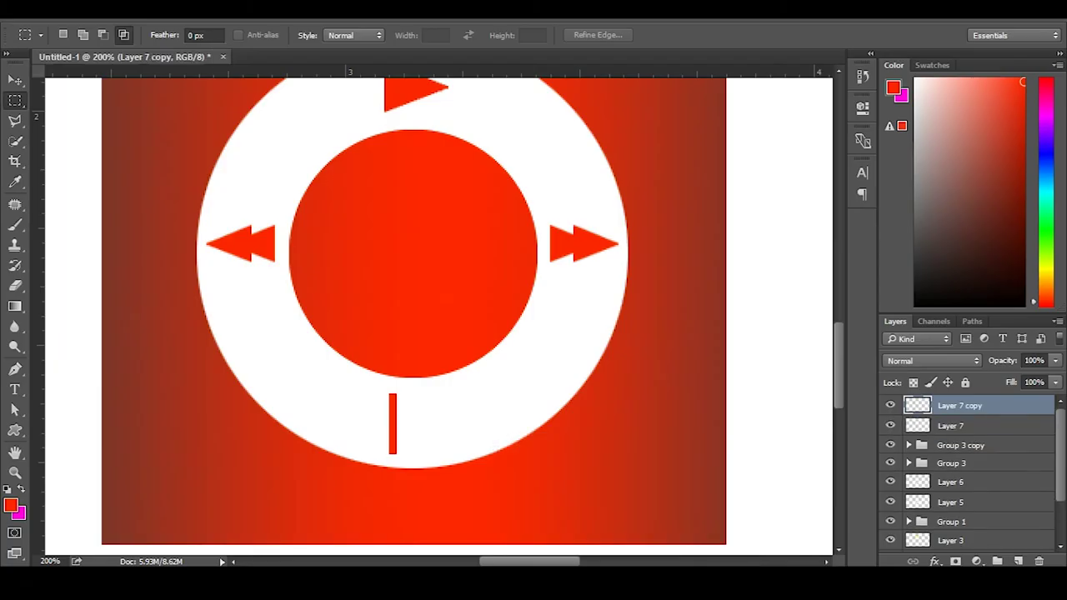
# Slide a bar copy right to form the pause sign and group both bars
pyautogui.press('v')
pyautogui.moveTo(395, 427)
pyautogui.mouseDown()
pyautogui.moveTo(432, 419)
pyautogui.moveTo(442, 461)
pyautogui.mouseUp()
pyautogui.keyDown('shift'); pyautogui.click(950, 425); pyautogui.keyUp('shift')
pyautogui.hotkey('ctrl', 'g')
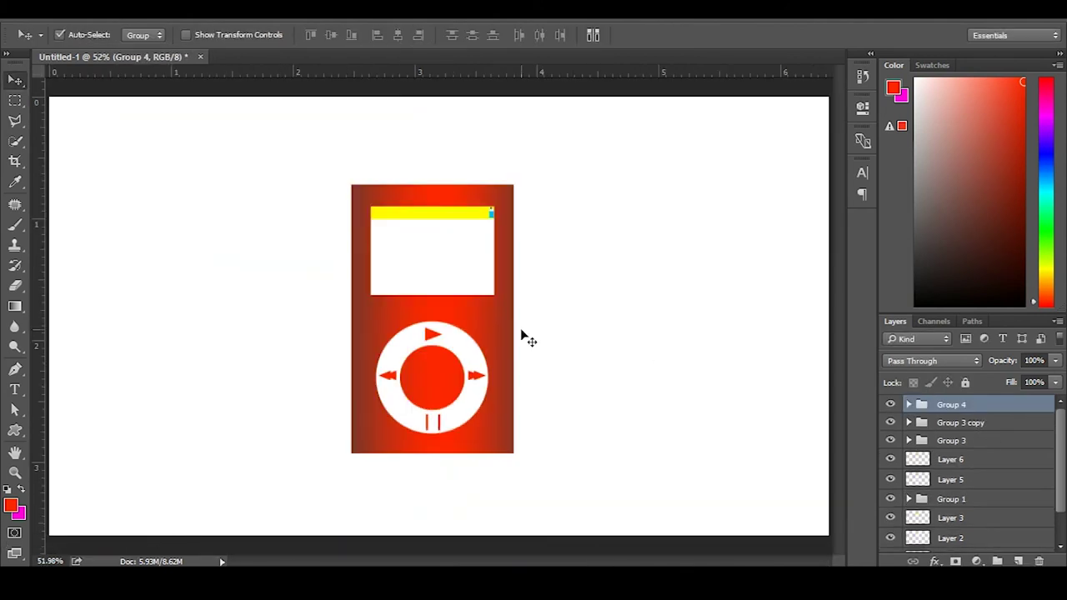
pyautogui.hotkey('alt', 'Tab')
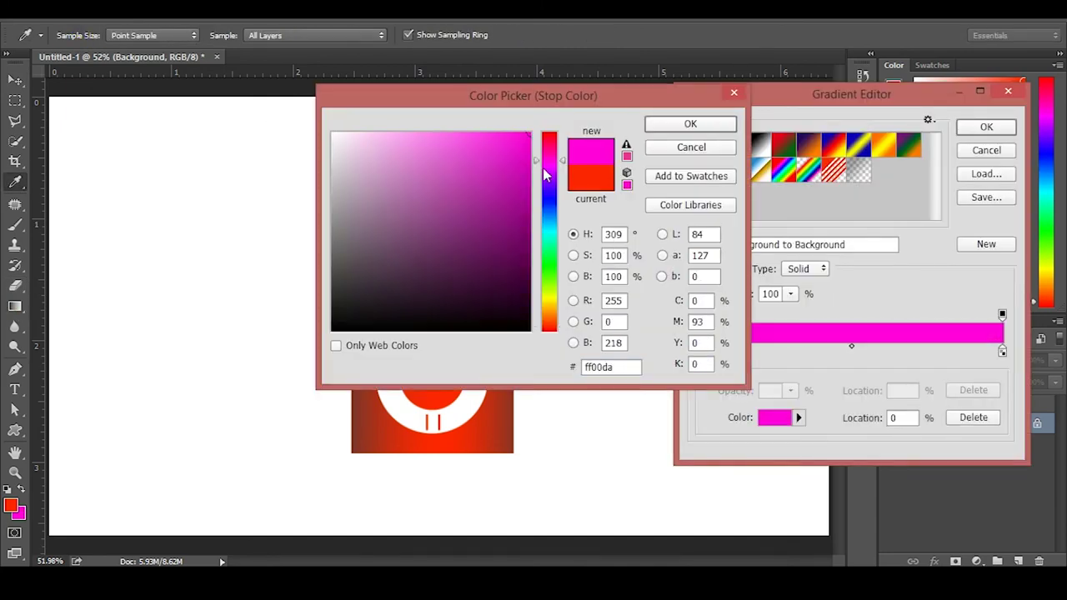
# Set a magenta-to-pink gradient and drag it top to bottom across the Background
pyautogui.doubleClick(1002, 351)
pyautogui.click(691, 124)
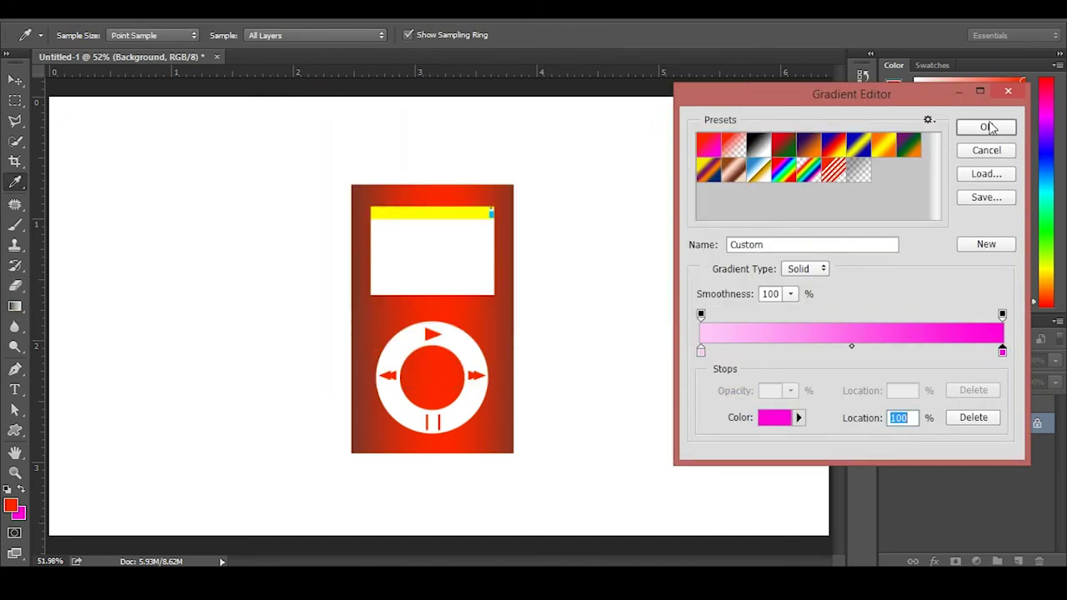
pyautogui.click(985, 127)
pyautogui.moveTo(432, 461); pyautogui.dragTo(439, 90)
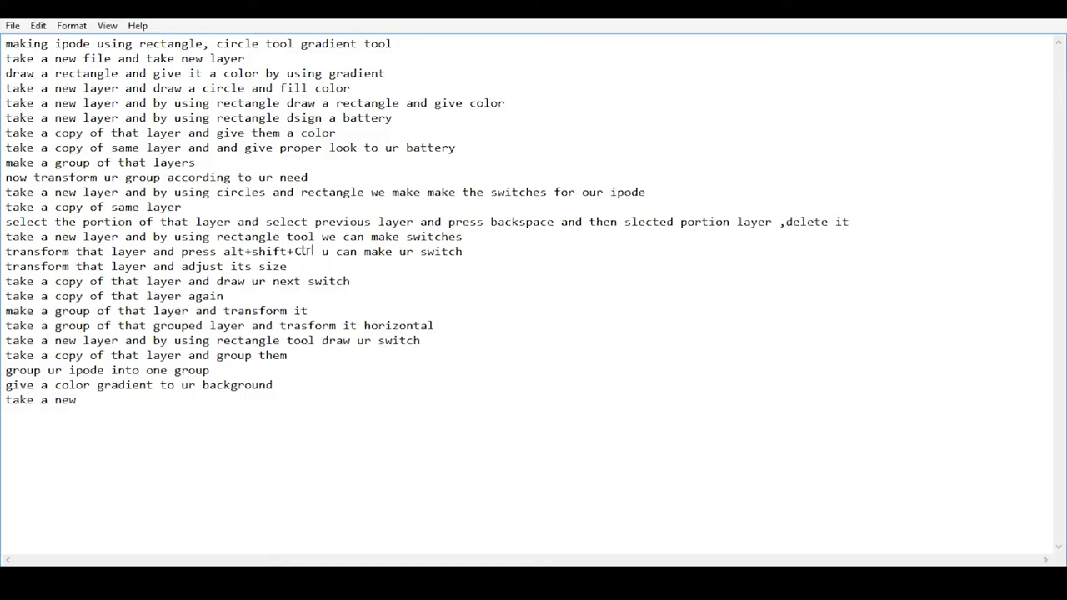
# Select the lower canvas band and fill it with a vertical gradient floor
pyautogui.write('layer and draw a rectangle and then ')
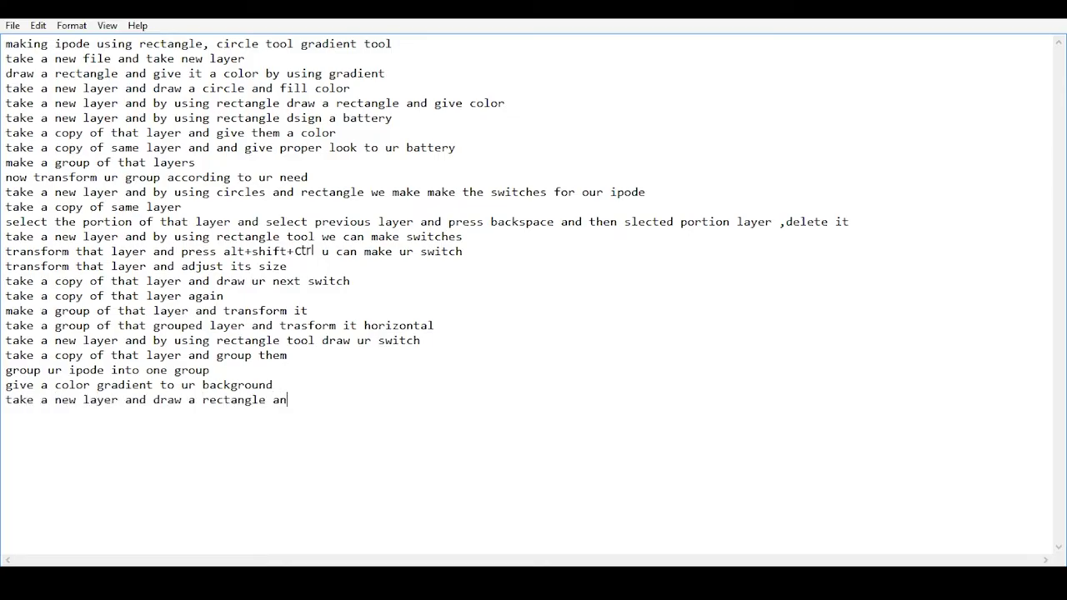
pyautogui.write('give gradient c')
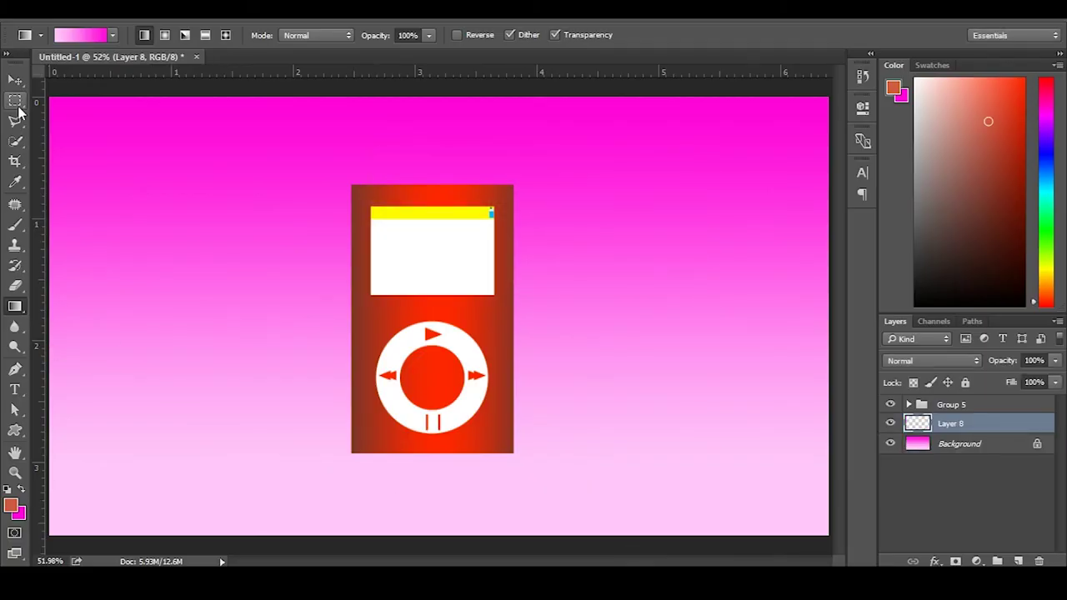
pyautogui.click(15, 100)
pyautogui.moveTo(33, 366); pyautogui.dragTo(828, 538)
pyautogui.moveTo(428, 308); pyautogui.dragTo(444, 523)
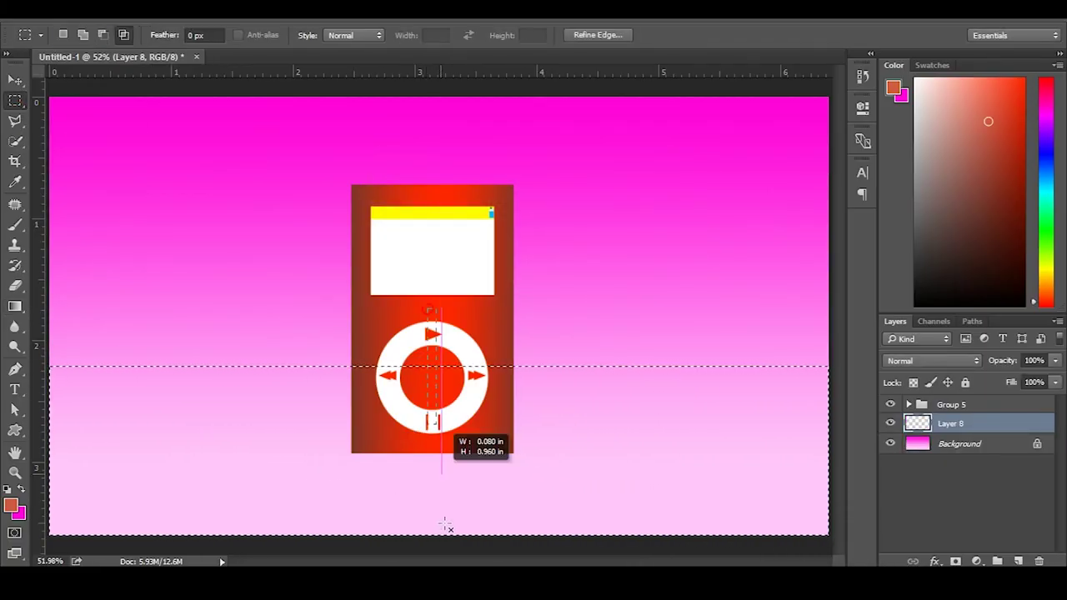
pyautogui.click(15, 306)
pyautogui.moveTo(430, 286); pyautogui.dragTo(441, 557)
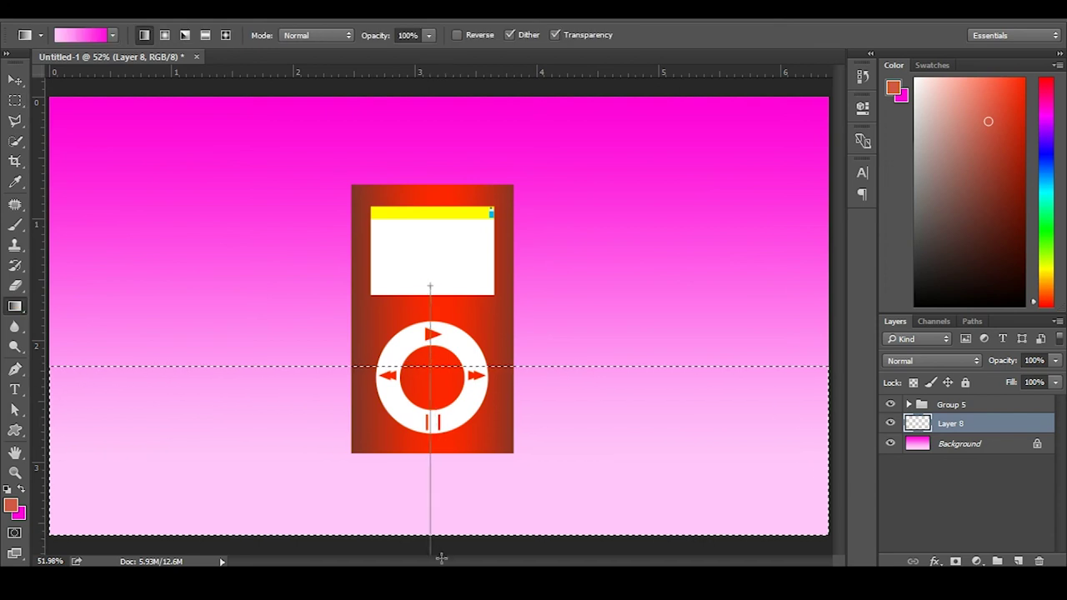
pyautogui.hotkey('ctrl', 'd')
# Scale the iPod group to about 84.5% and position it above the floor
pyautogui.press('v')
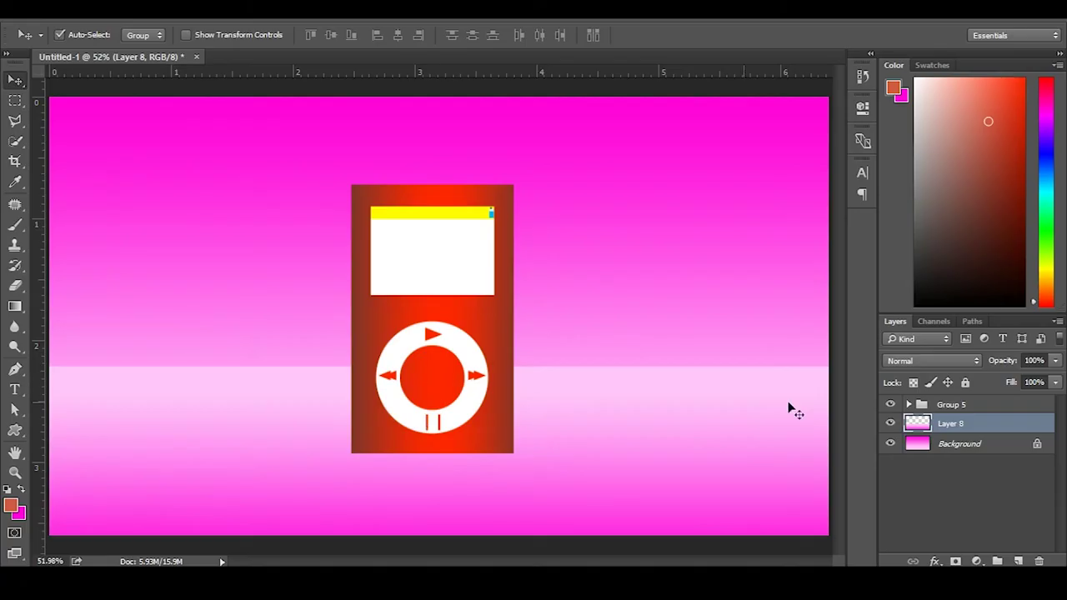
pyautogui.hotkey('alt', ']')
pyautogui.hotkey('ctrl', 't')
pyautogui.moveTo(511, 379); pyautogui.dragTo(485, 363)
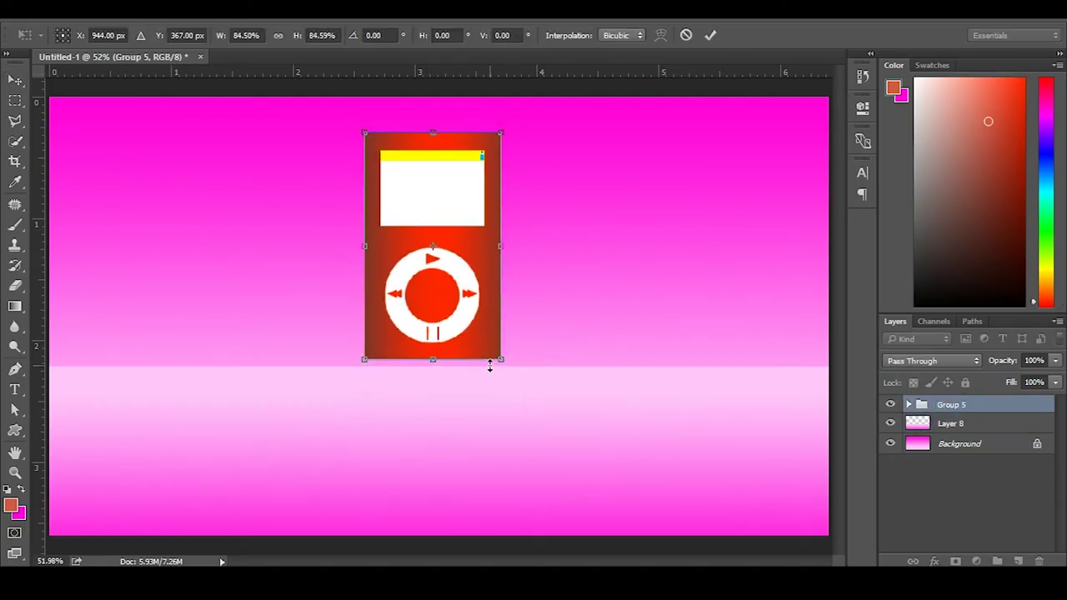
pyautogui.moveTo(475, 318); pyautogui.dragTo(433, 364)
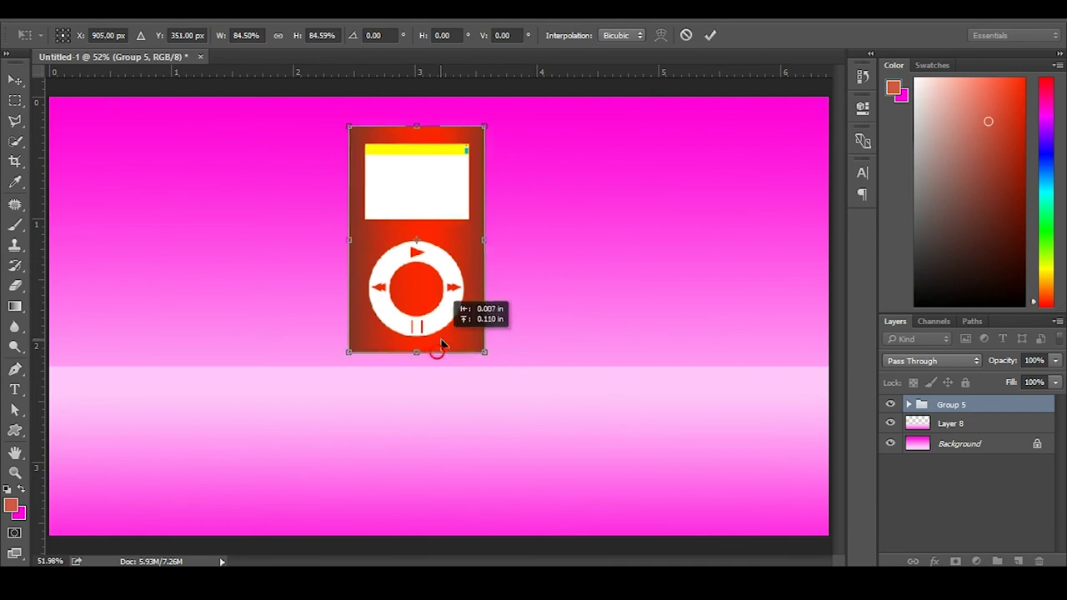
pyautogui.press('Return')
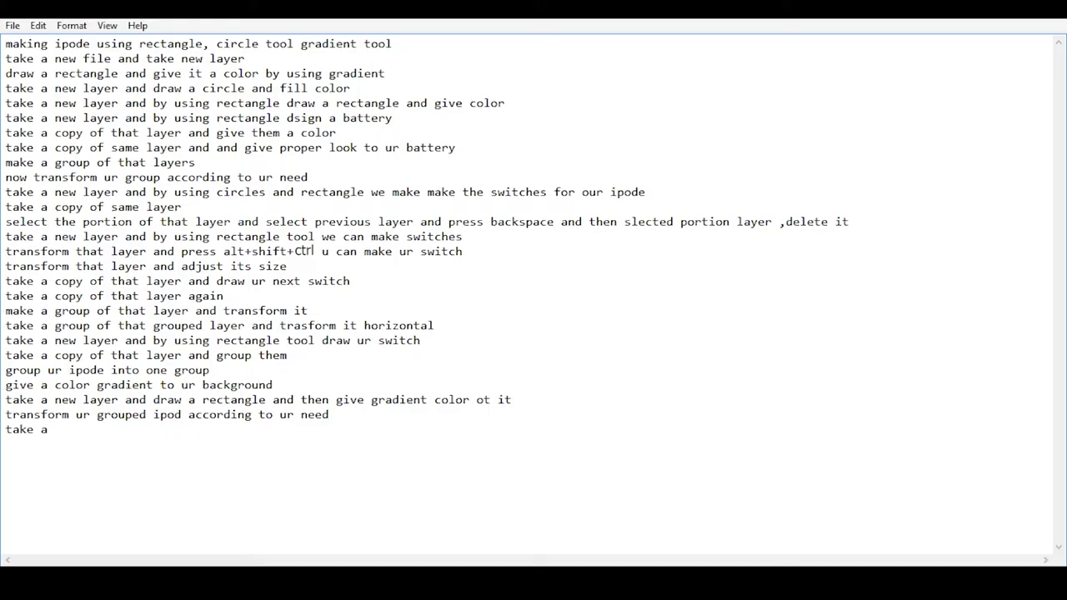
pyautogui.write('take a copy of that grouped ipod layer')
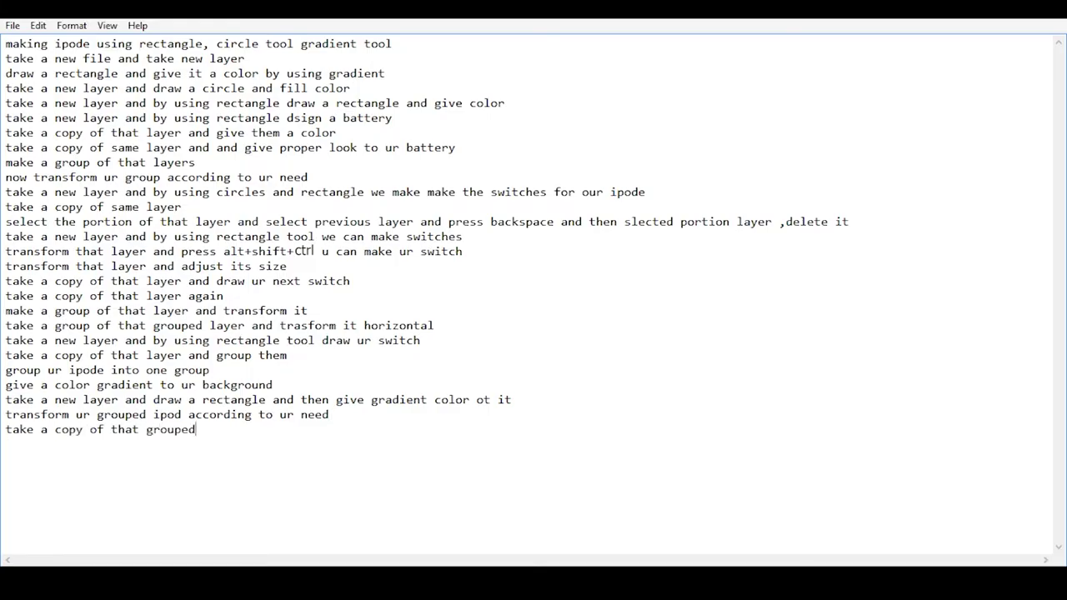
# Flip the iPod group copy vertically and move it directly below the original
pyautogui.press('Return')
pyautogui.write('and then transform it vertical')
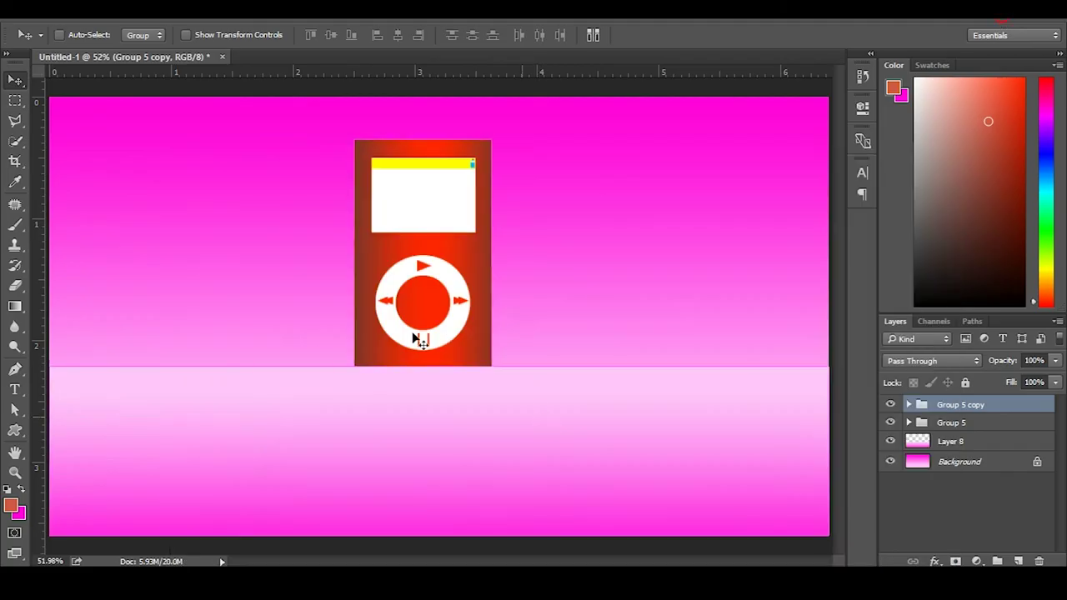
pyautogui.hotkey('ctrl', 't')
pyautogui.rightClick(421, 340)
pyautogui.click(467, 543)
pyautogui.hotkey('shift', 'Down')
pyautogui.hotkey('shift', 'Down')
pyautogui.hotkey('shift', 'Down')
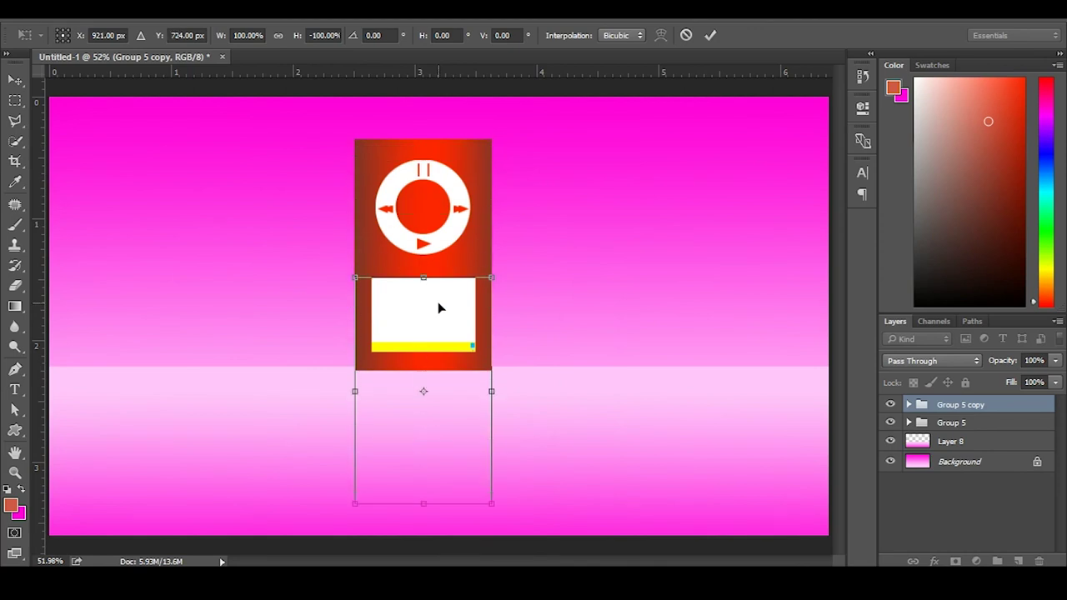
pyautogui.press('Return')
pyautogui.click(482, 356)
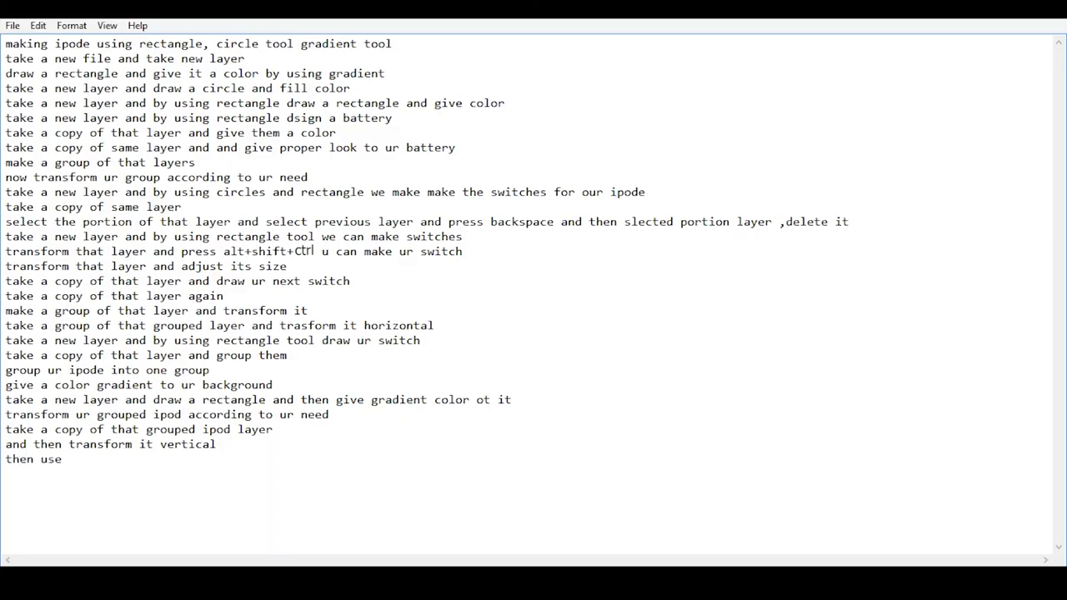
pyautogui.write('gaussian blu')
pyautogui.write('n of ipod in')
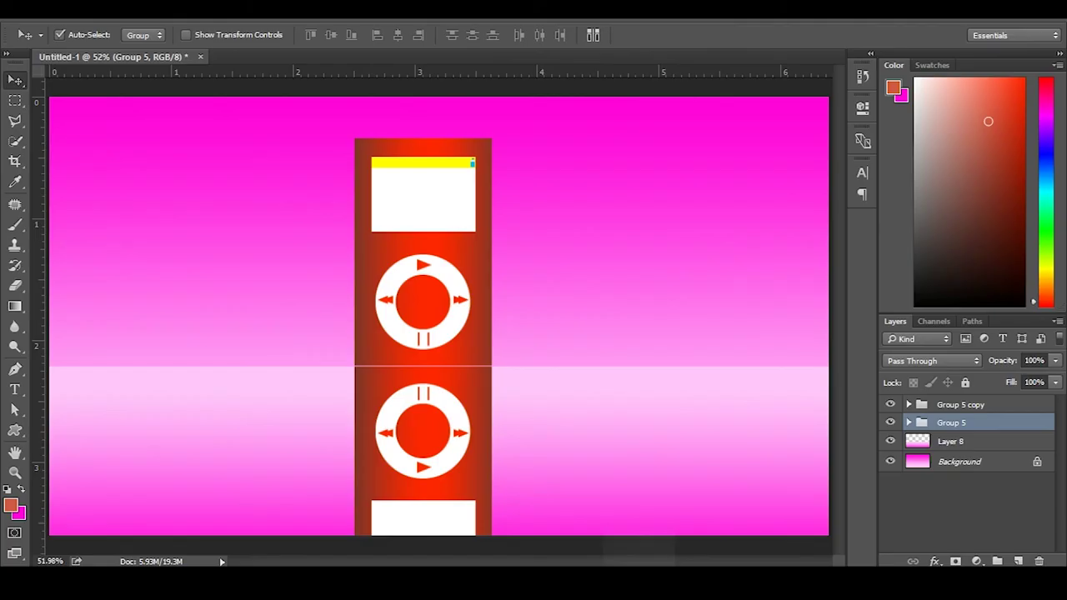
# Merge the mirrored iPod copy into one layer and apply a 25-pixel Gaussian Blur
pyautogui.click(960, 404)
pyautogui.hotkey('ctrl', 'e')
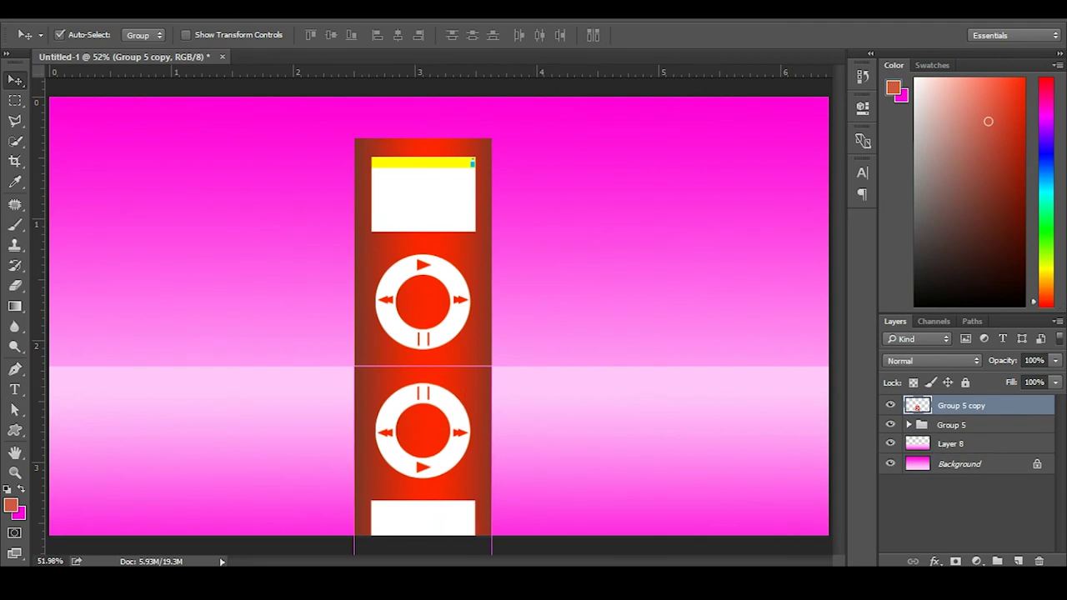
pyautogui.click(250, 10)
pyautogui.moveTo(302, 184)
pyautogui.click(500, 241)
pyautogui.moveTo(675, 425)
pyautogui.mouseDown()
pyautogui.moveTo(712, 429)
pyautogui.moveTo(688, 429)
pyautogui.mouseUp()
pyautogui.click(866, 210)
# Erase the reflection's bottom with a 390 px soft eraser so it fades out
pyautogui.click(11, 289)
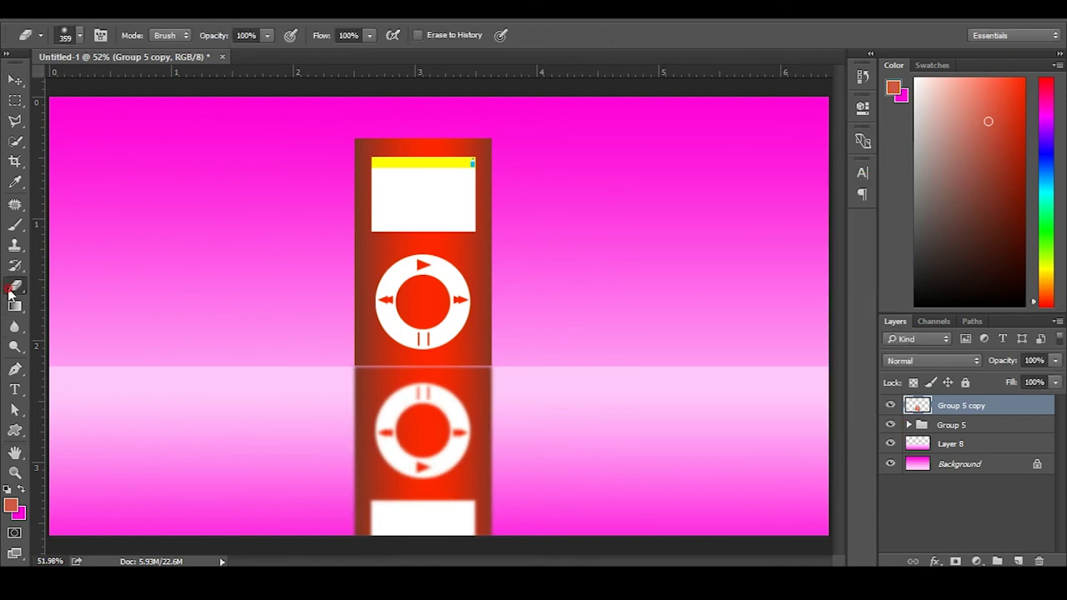
pyautogui.click(78, 37)
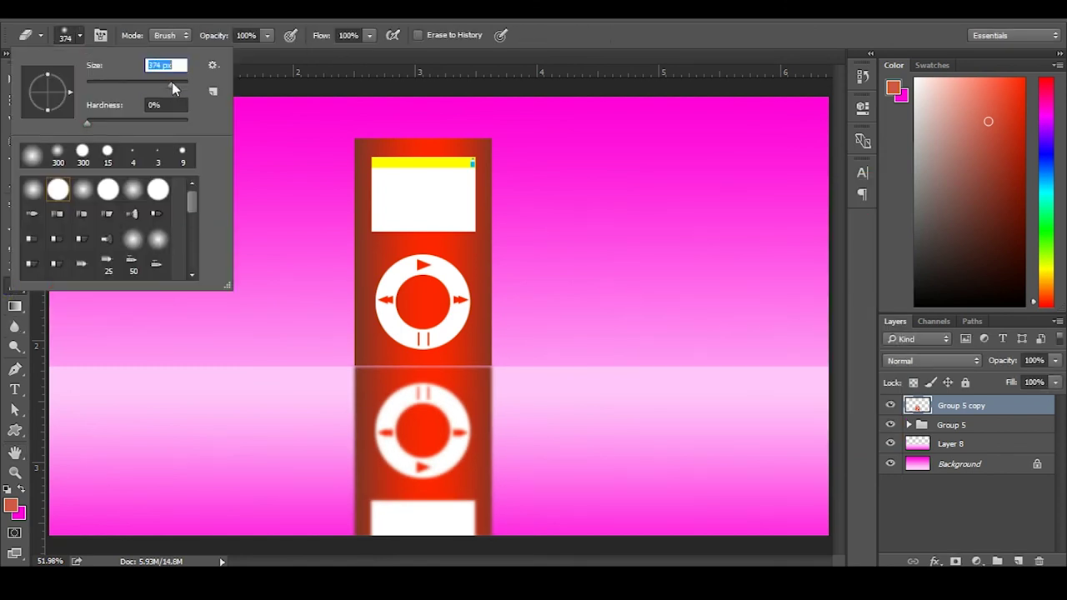
pyautogui.moveTo(171, 82); pyautogui.dragTo(174, 81)
pyautogui.press('Return')
pyautogui.hotkey('ctrl', '-')
pyautogui.moveTo(552, 459); pyautogui.dragTo(319, 459)
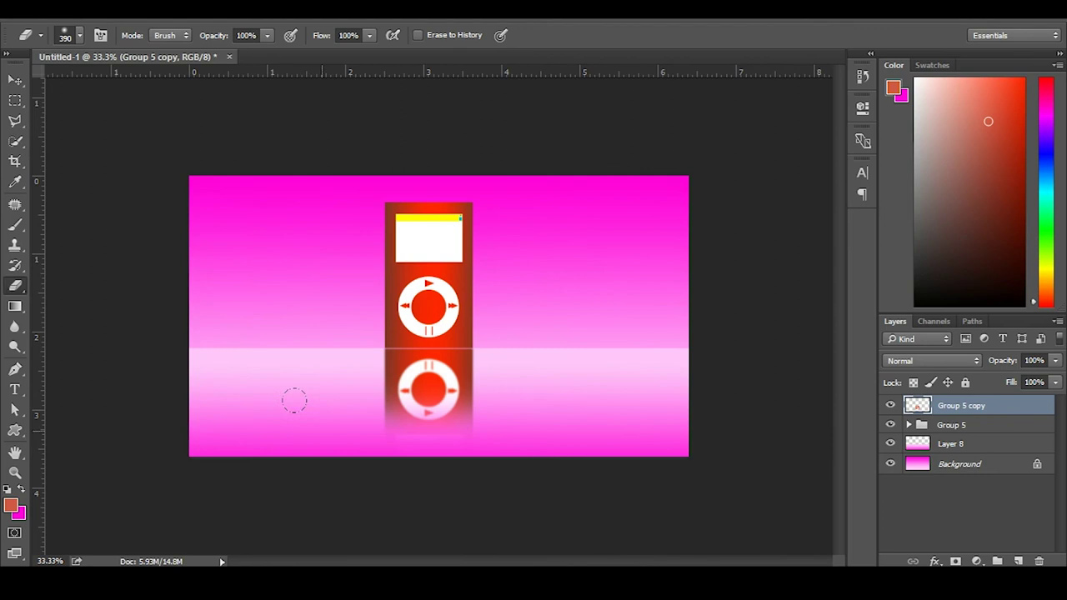
pyautogui.hotkey('ctrl', 'z')
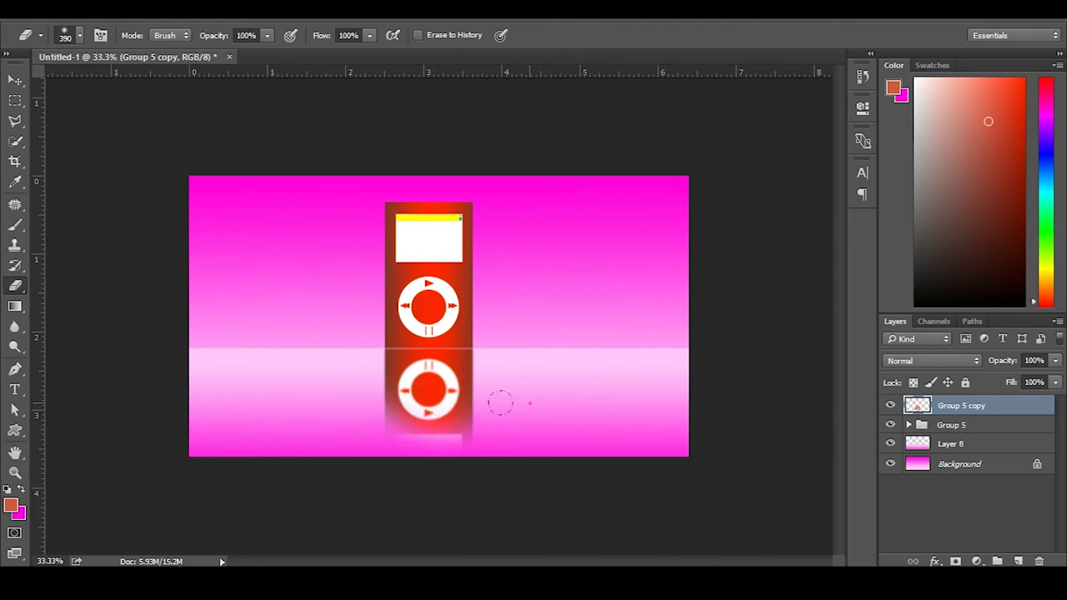
pyautogui.hotkey('ctrl', '0')
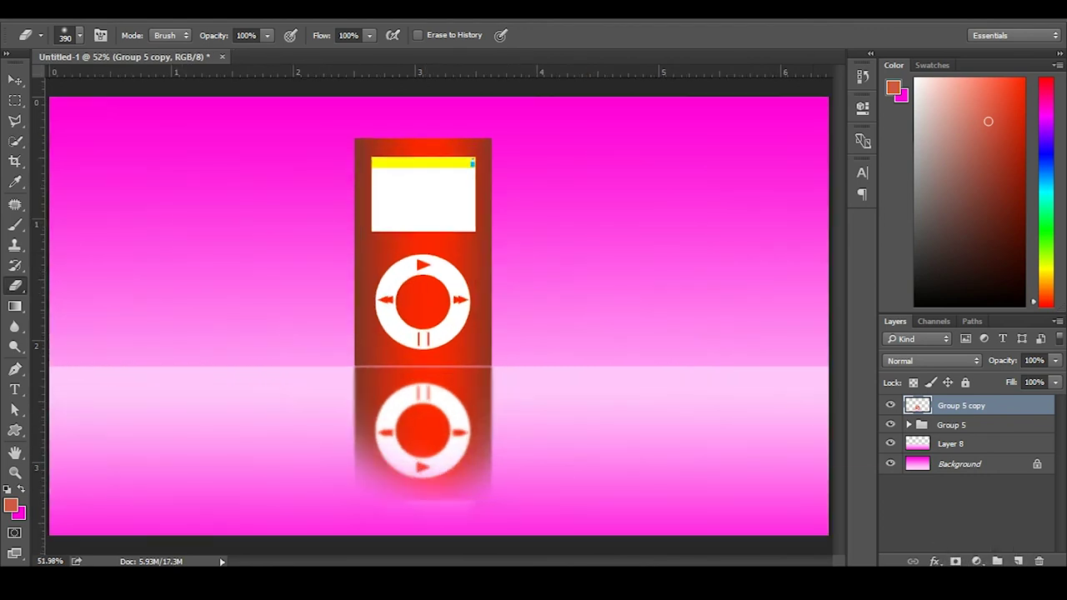